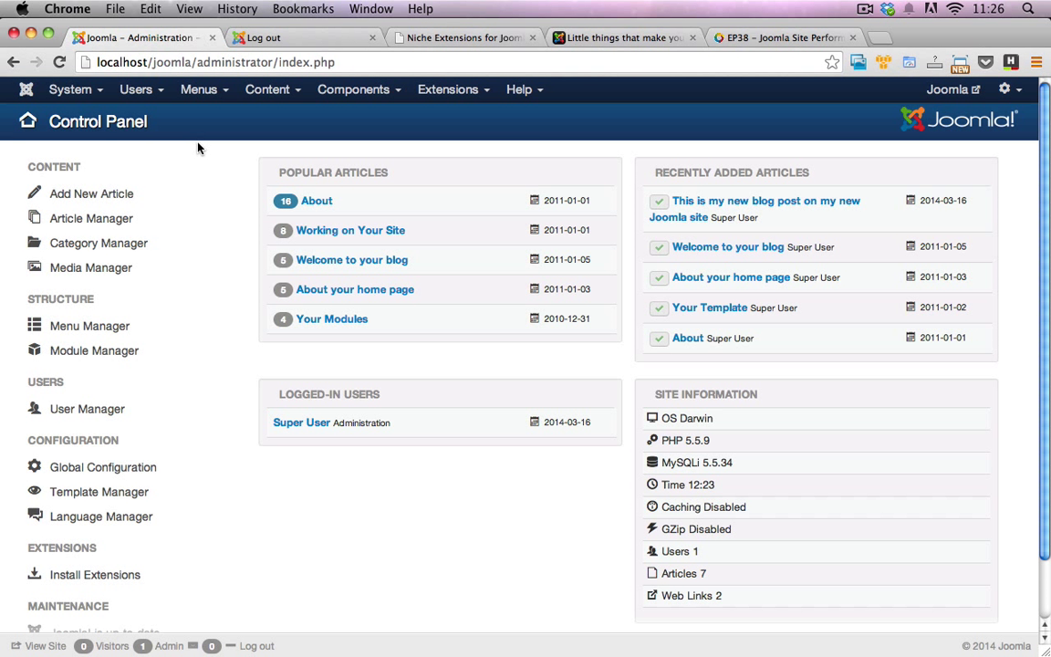
# Switch to the site's User Registration tab and scroll through its form, which has no captcha
pyautogui.click(304, 41)
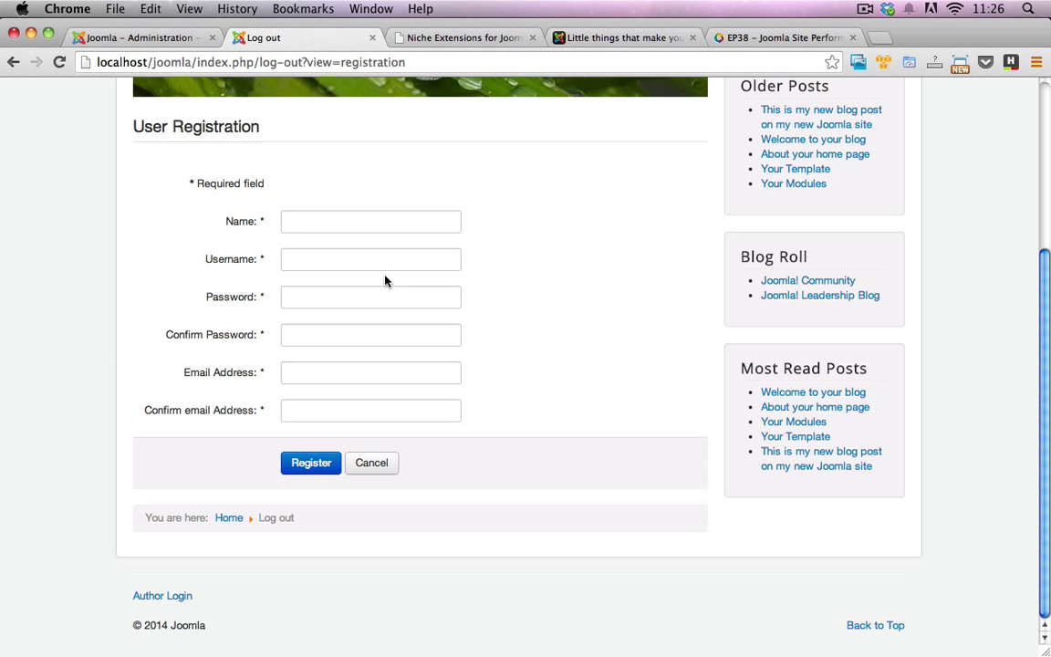
pyautogui.scroll(3, 291, 221)
pyautogui.scroll(-3, 314, 347)
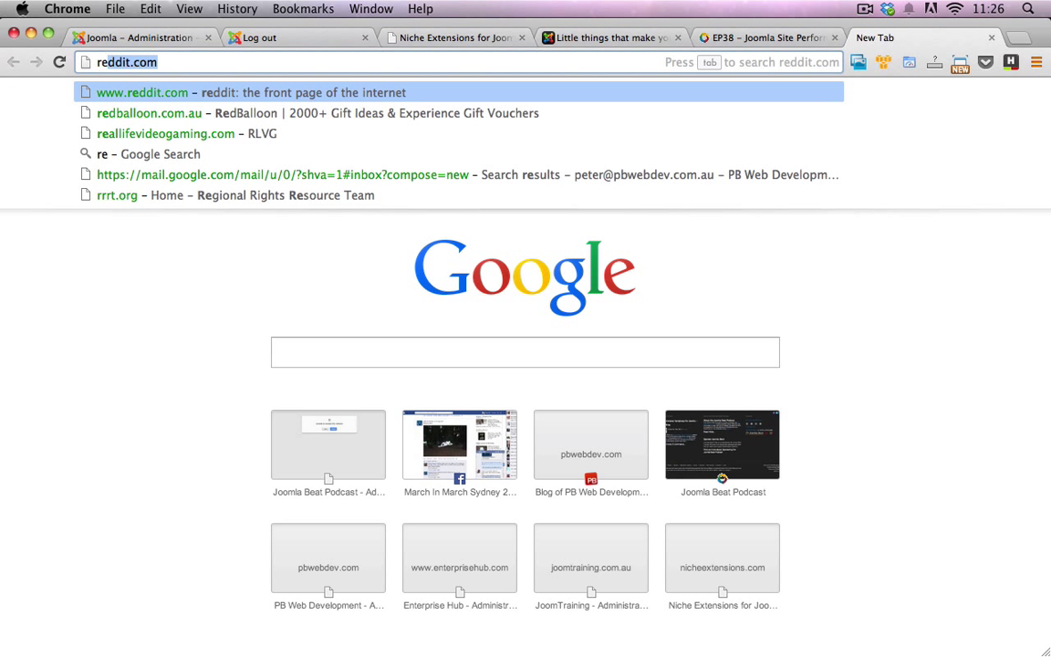
# Search Google for 'recapture' in the new tab
pyautogui.write('ca')
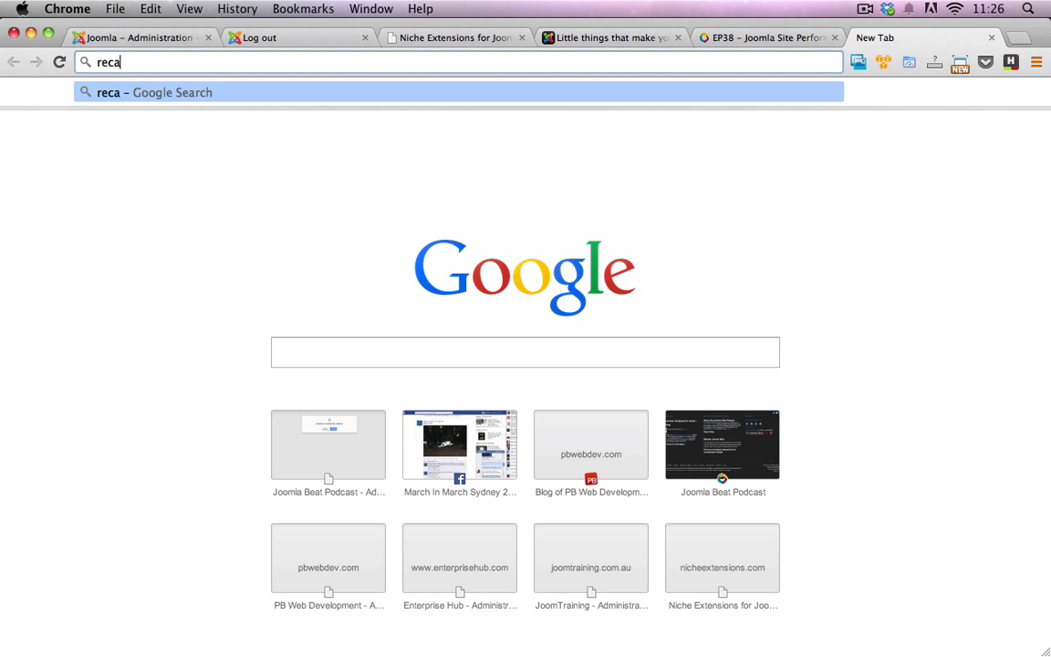
pyautogui.write('pture')
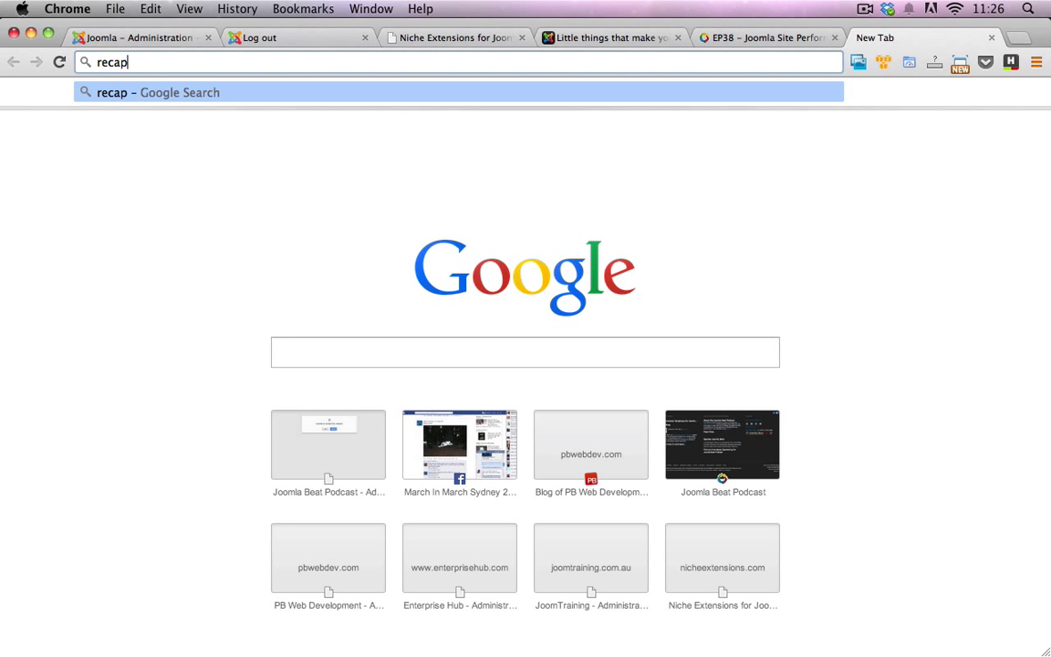
pyautogui.press('Return')
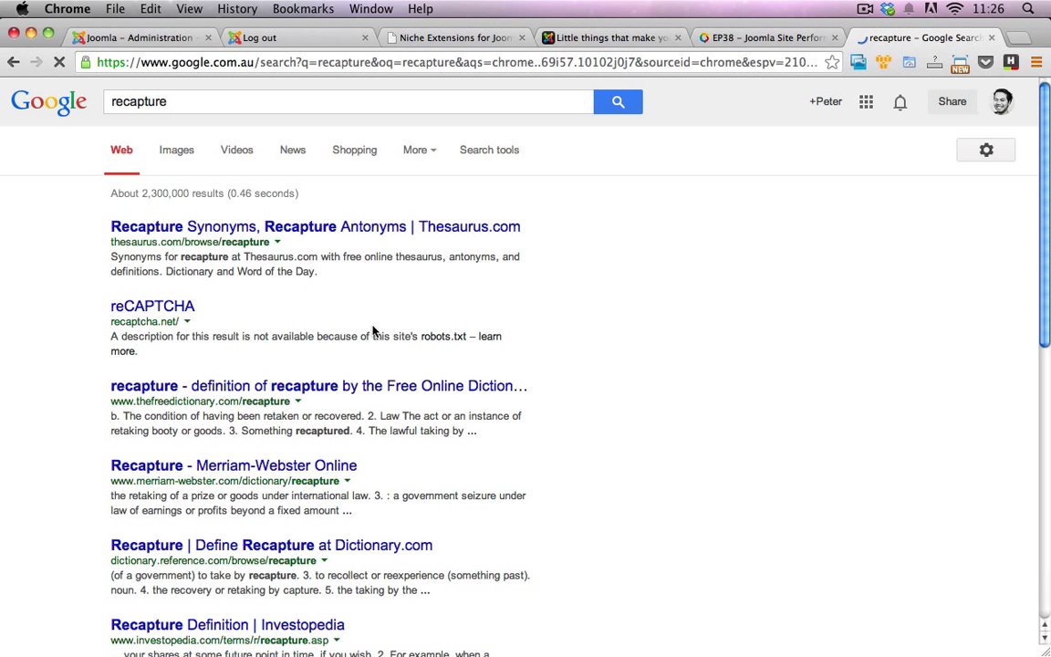
# Visit the reCAPTCHA site from the results, then search for 'textcaptcha' from the address bar
pyautogui.click(185, 310)
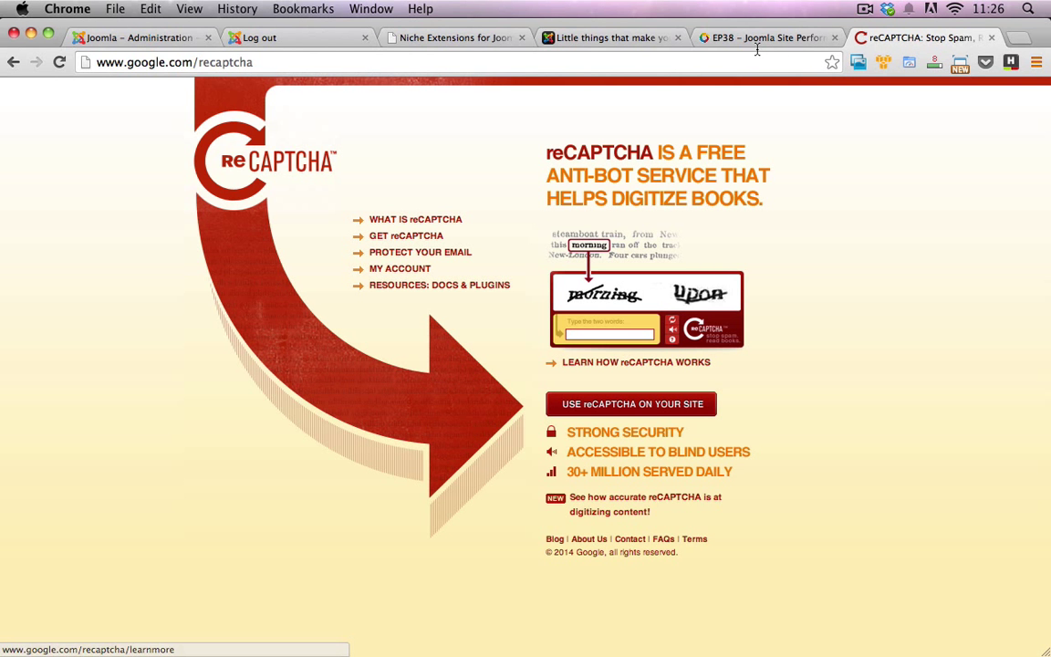
pyautogui.click(556, 62)
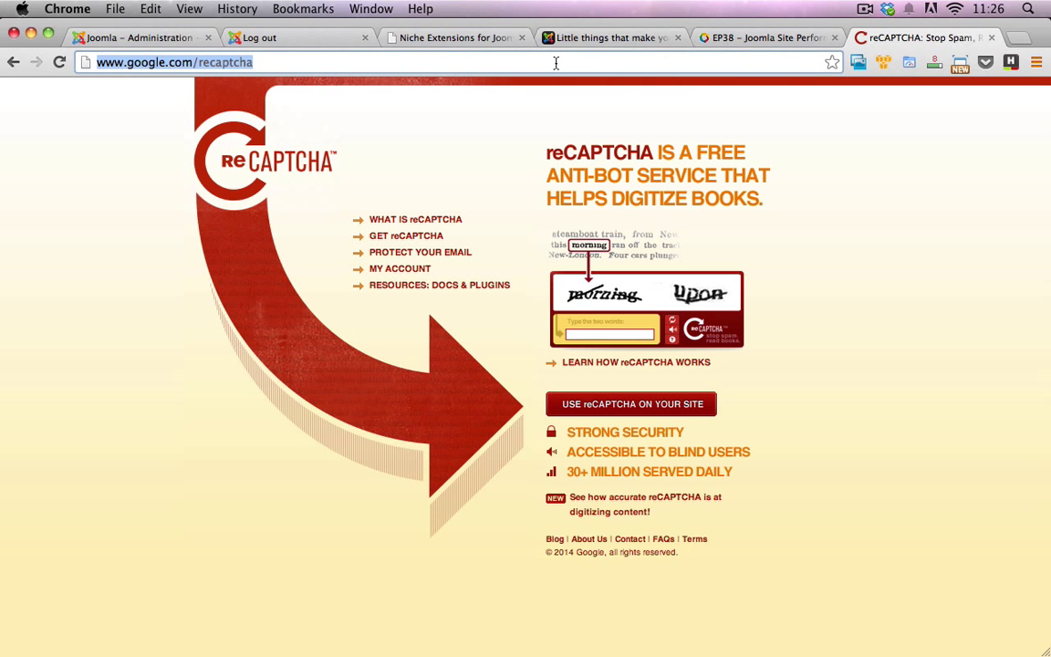
pyautogui.write('textcaptcha')
pyautogui.press('Return')
# Open textcaptcha.com and highlight its 180,243,205 available questions while scrolling the page
pyautogui.click(339, 221)
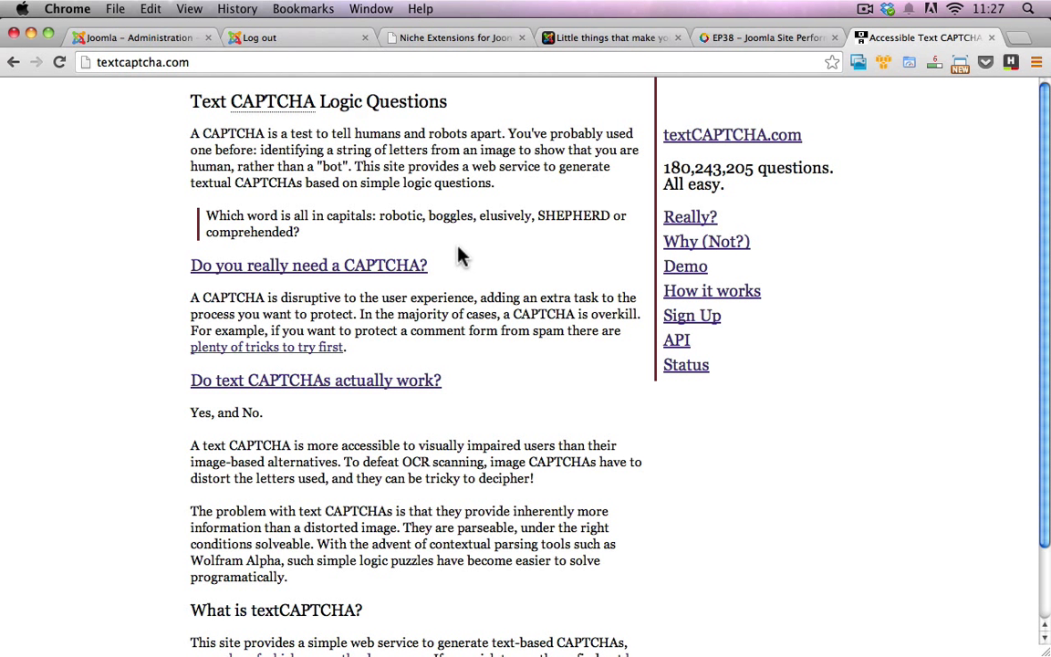
pyautogui.moveTo(664, 168); pyautogui.dragTo(753, 170)
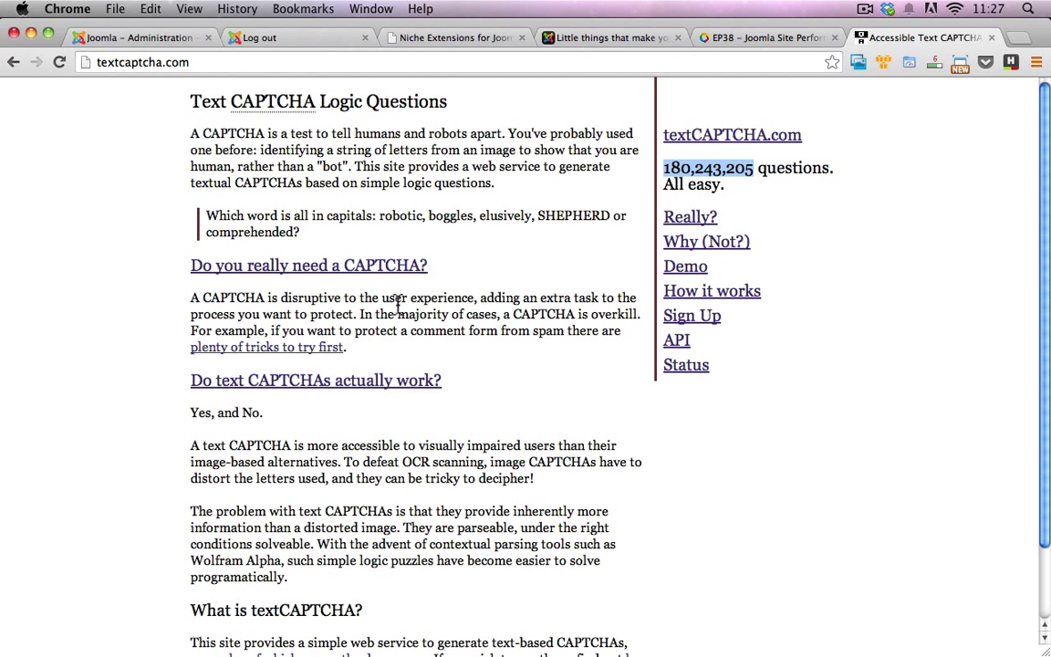
pyautogui.scroll(-1, 406, 312)
pyautogui.scroll(-3, 405, 312)
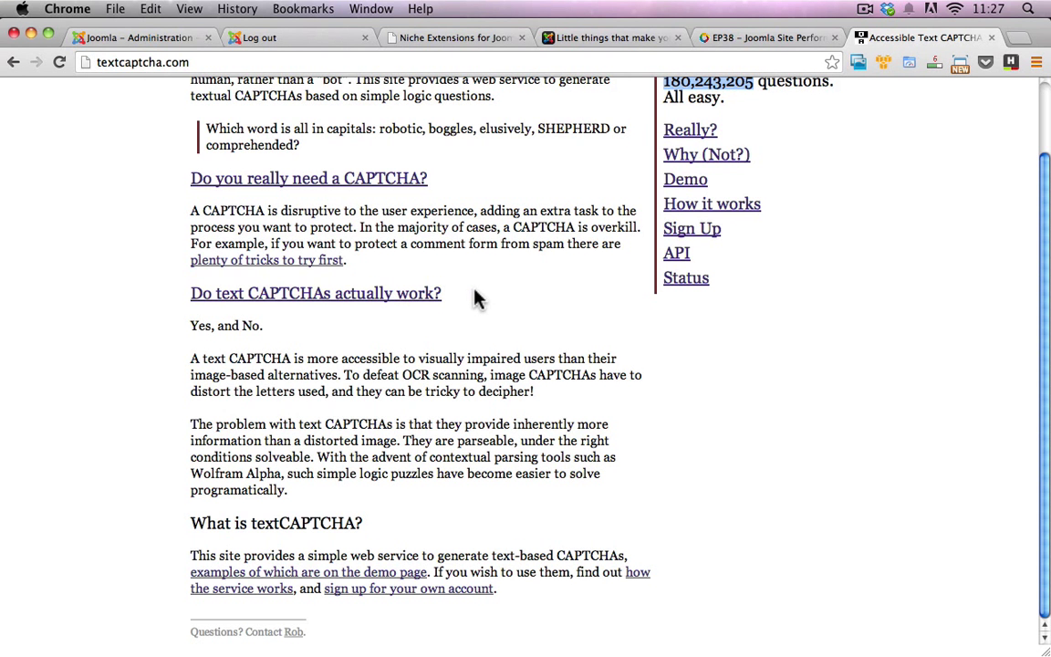
pyautogui.scroll(3, 474, 297)
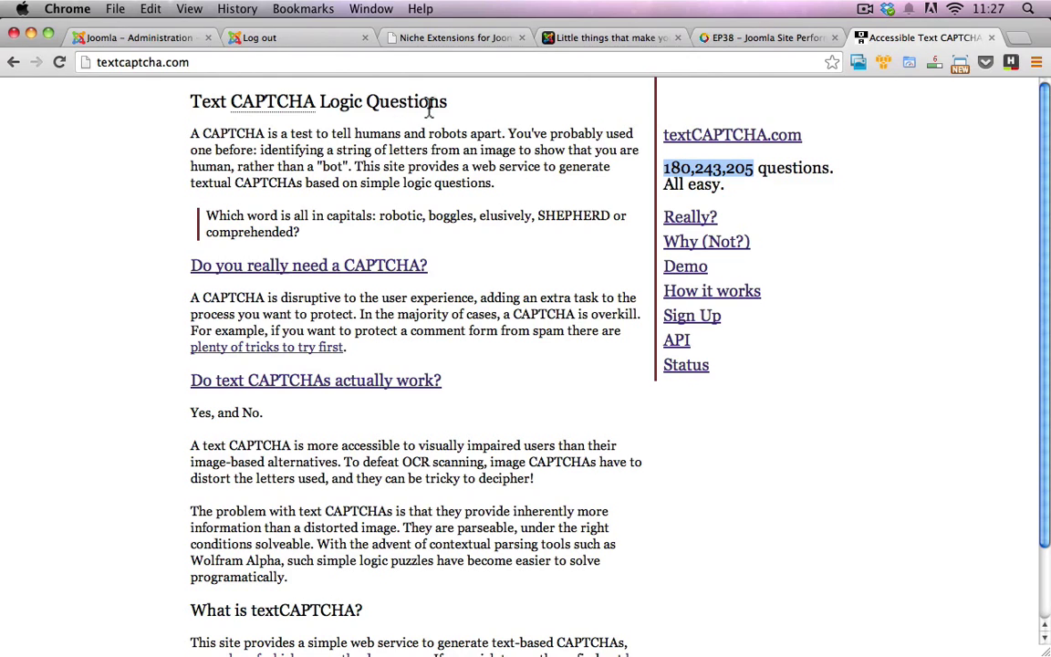
# Go to the Niche Extensions site and open its account registration form
pyautogui.click(629, 38)
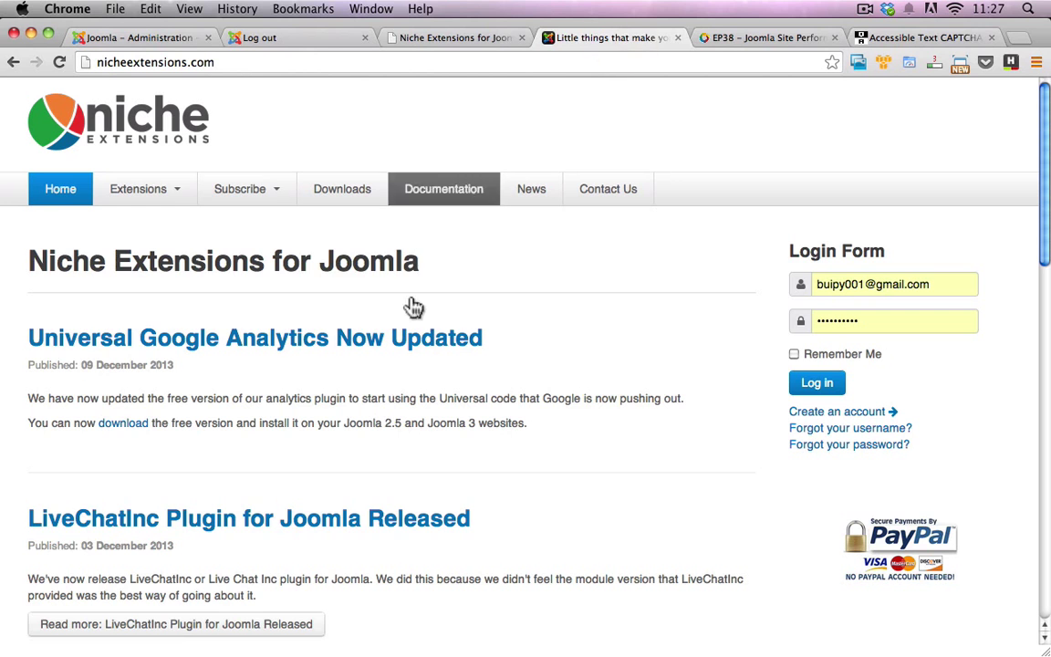
pyautogui.scroll(-3, 492, 365)
pyautogui.scroll(-3, 509, 386)
pyautogui.scroll(5, 506, 386)
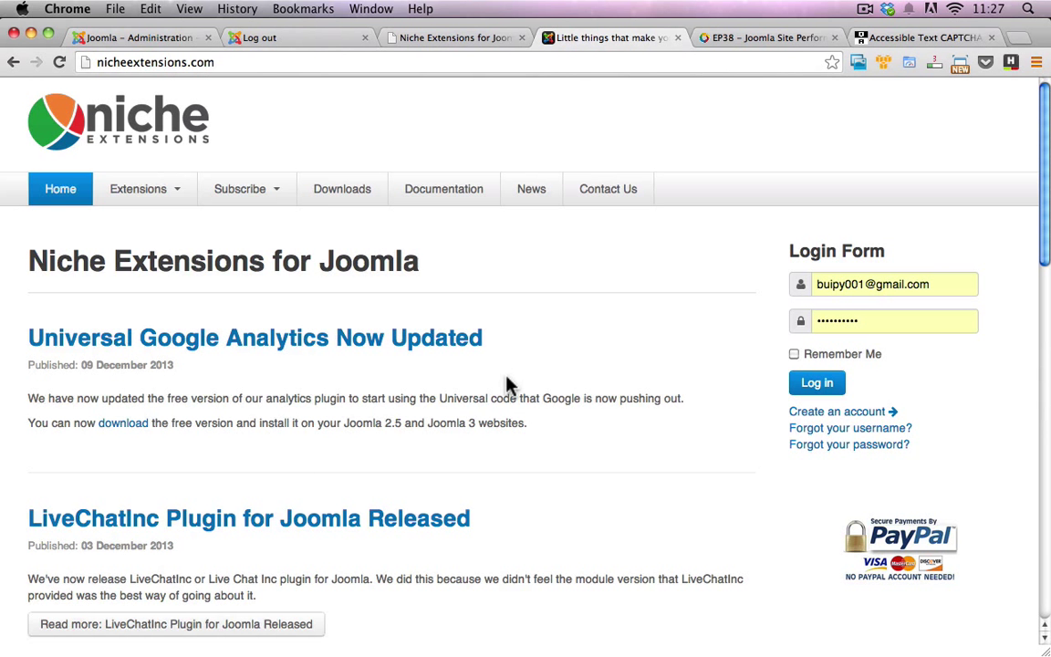
pyautogui.click(853, 413)
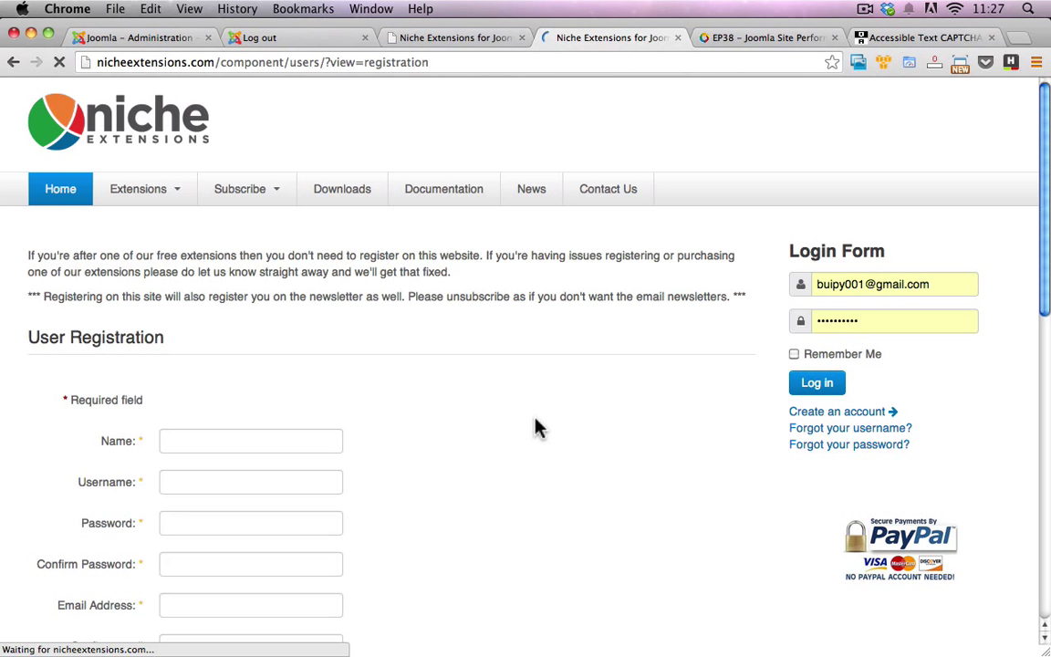
pyautogui.scroll(-3, 304, 374)
pyautogui.scroll(-2, 303, 375)
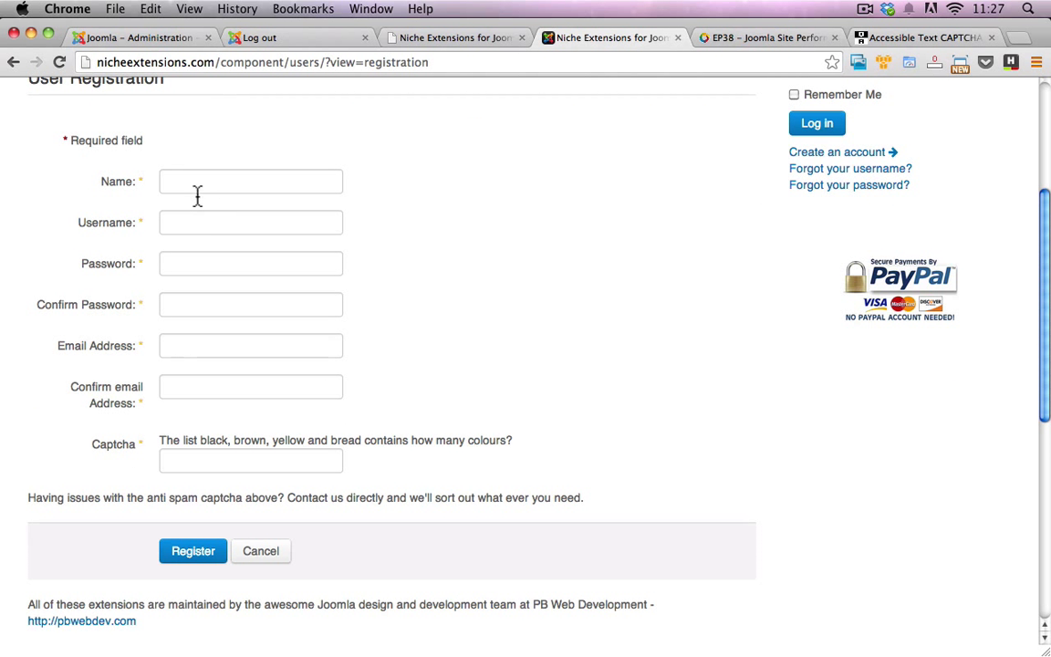
# Step through the Name, Username and Password fields and answer the text captcha with 3
pyautogui.click(197, 189)
pyautogui.click(195, 219)
pyautogui.click(189, 264)
pyautogui.click(182, 305)
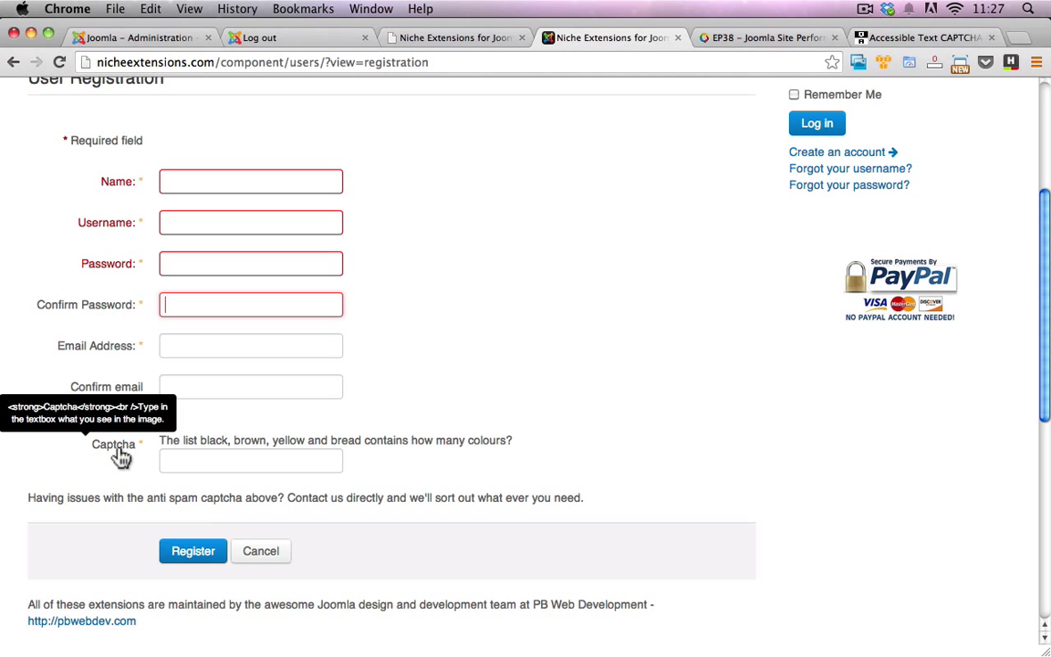
pyautogui.click(241, 469)
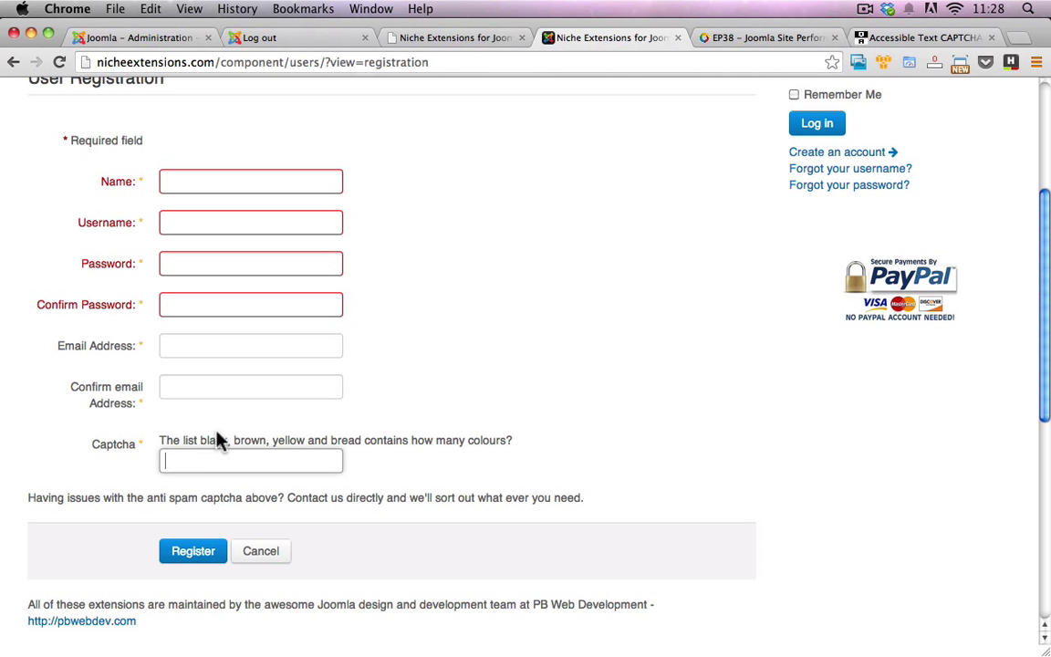
pyautogui.click(271, 467)
pyautogui.write('3')
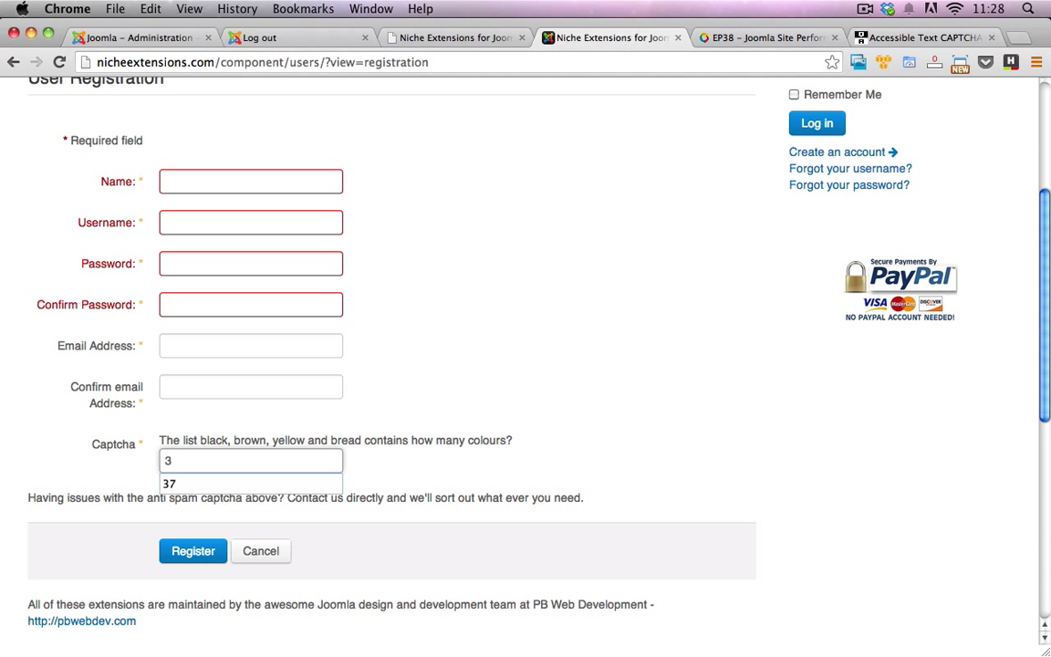
pyautogui.click(426, 446)
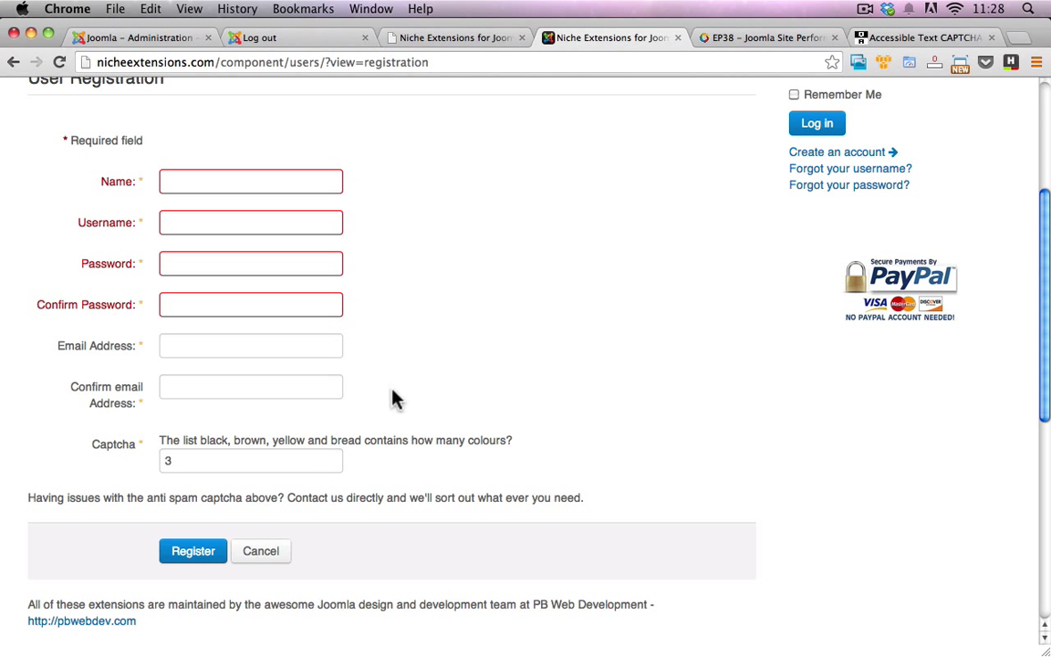
# Look through the textCAPTCHA, Joomla Beat and Joomla admin tabs, ending on the Niche Extensions registration page
pyautogui.click(866, 37)
pyautogui.click(748, 37)
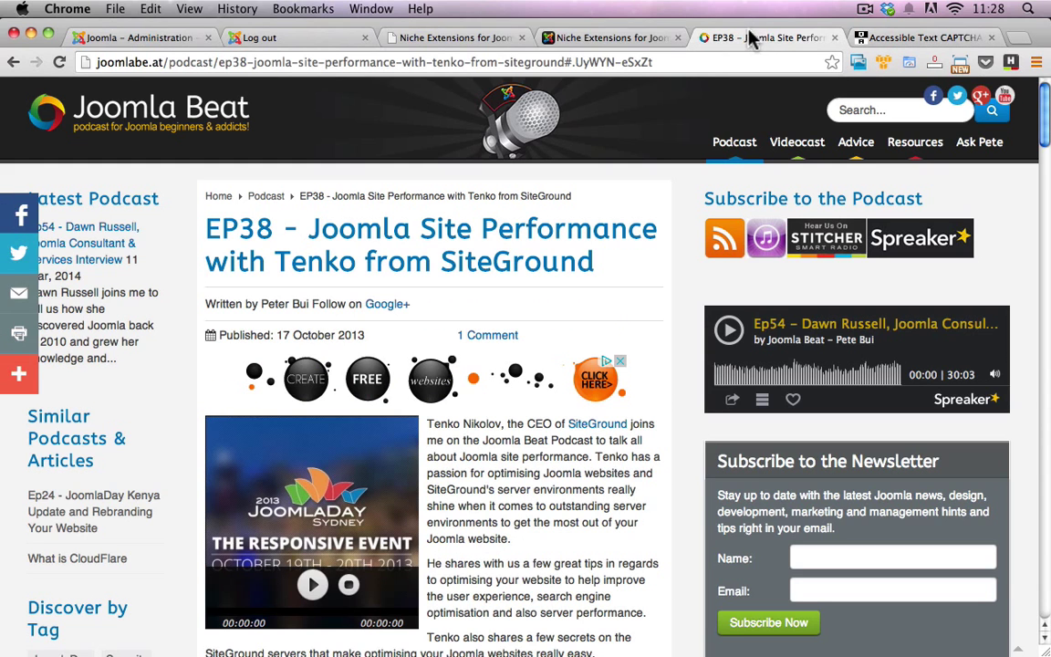
pyautogui.click(861, 42)
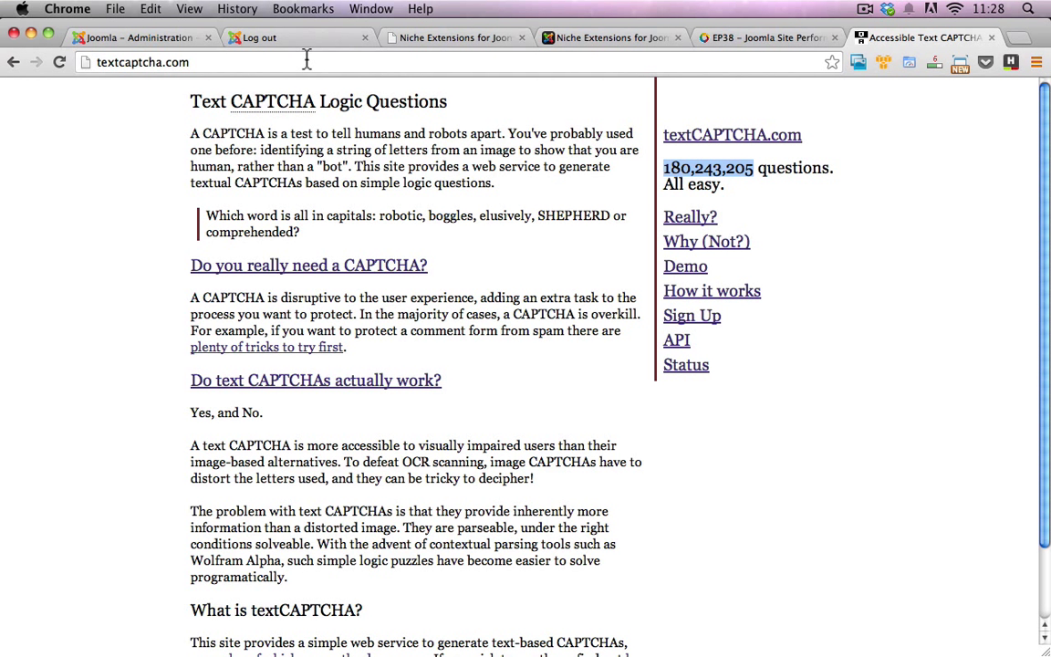
pyautogui.click(141, 42)
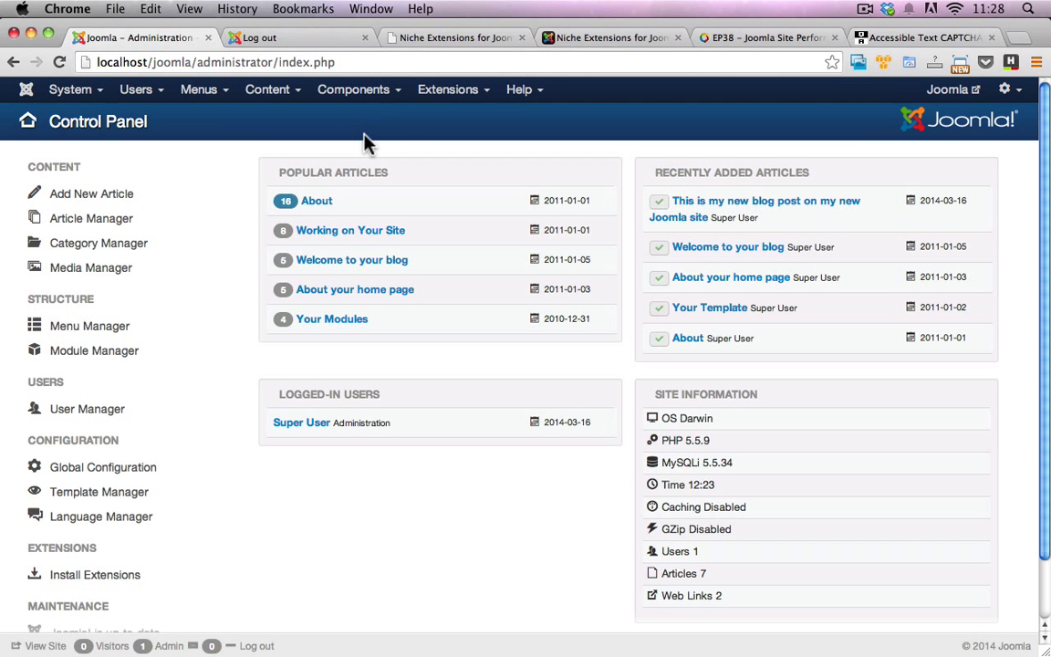
pyautogui.click(415, 38)
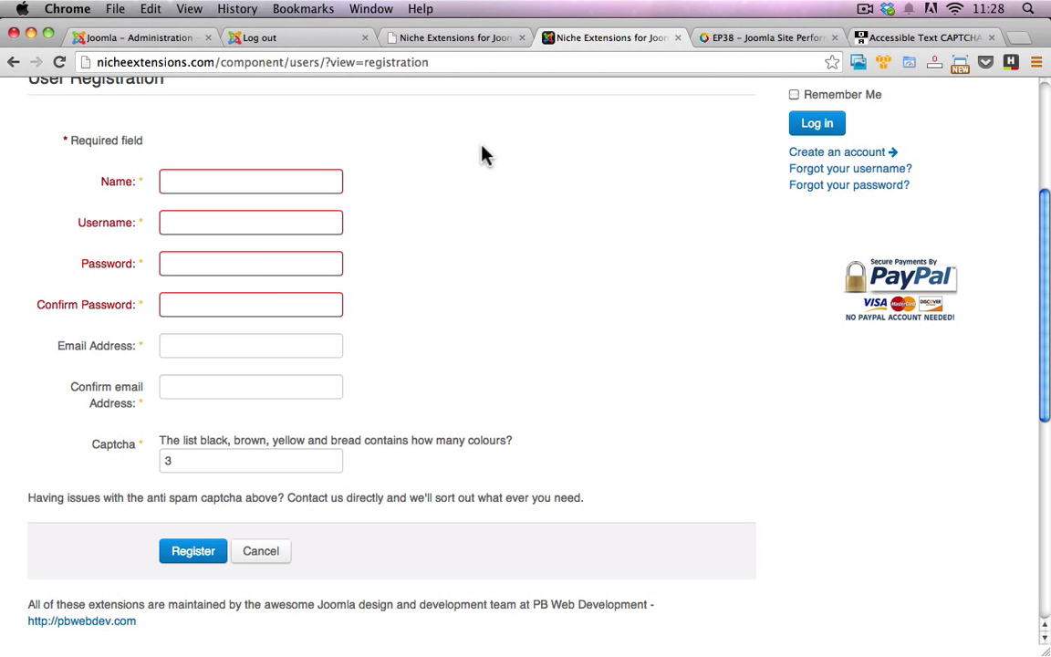
pyautogui.scroll(5, 461, 176)
# Open and read the Textcaptcha for Joomla extension page on Niche Extensions
pyautogui.moveTo(147, 198)
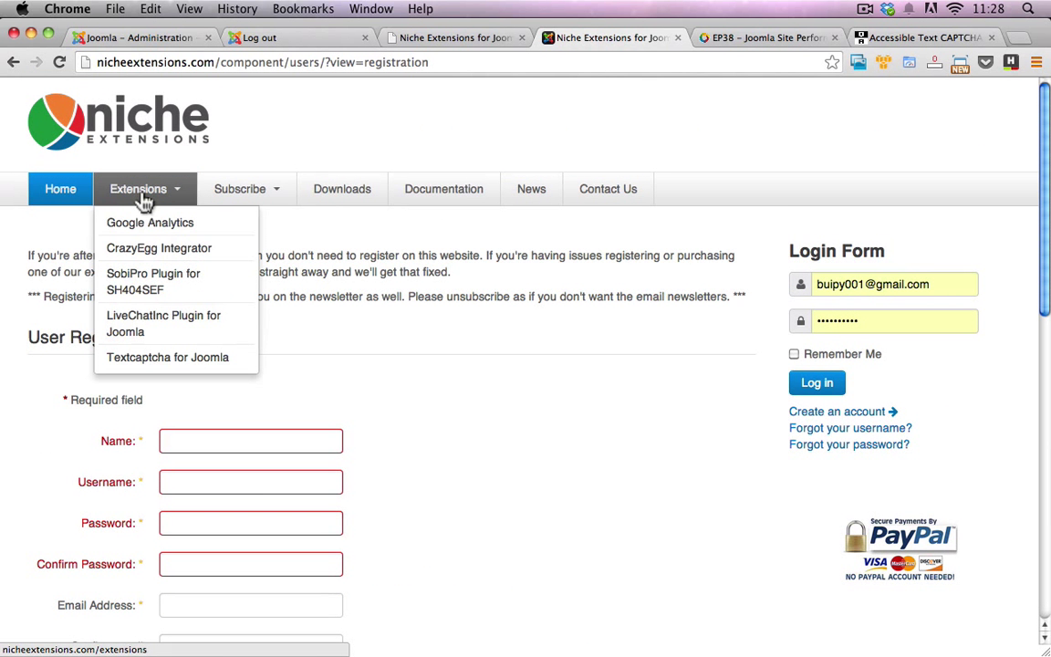
pyautogui.click(193, 363)
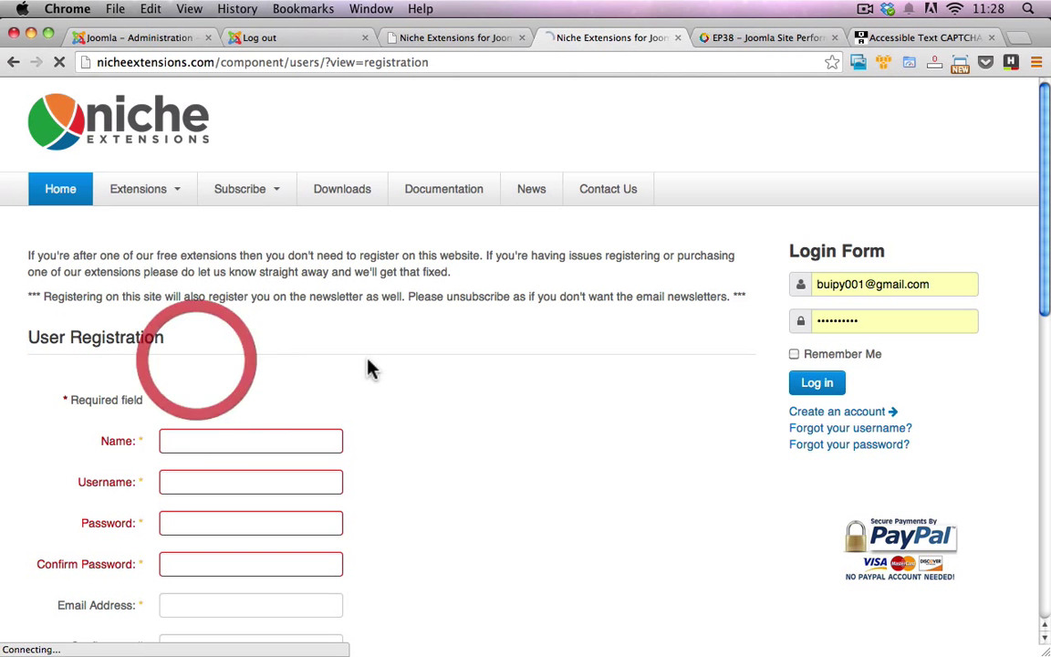
pyautogui.scroll(-5, 333, 345)
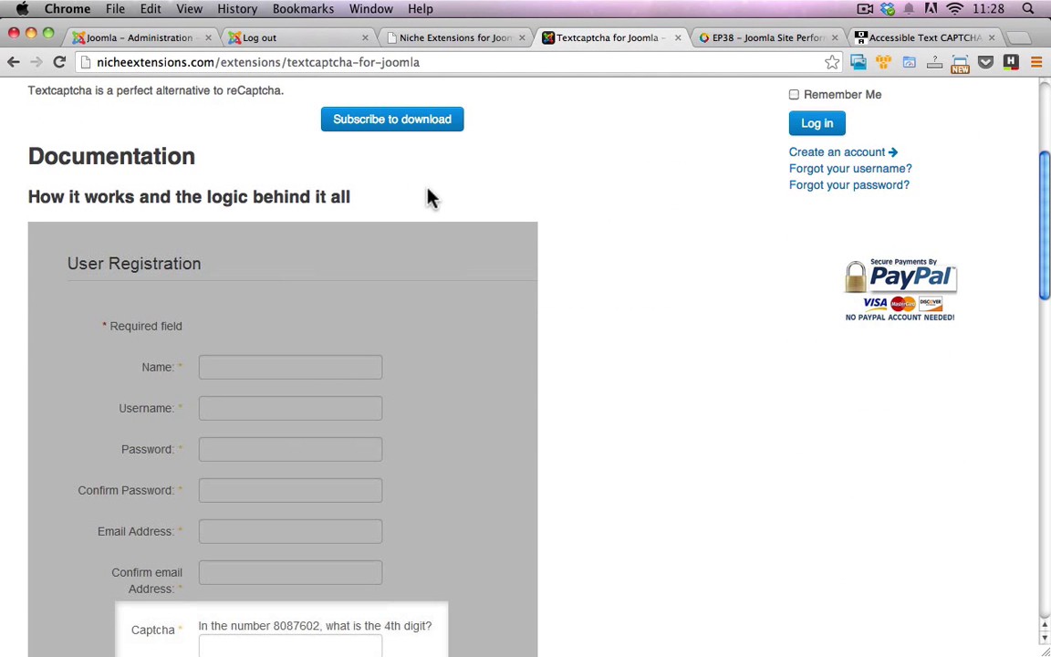
pyautogui.scroll(-5, 430, 196)
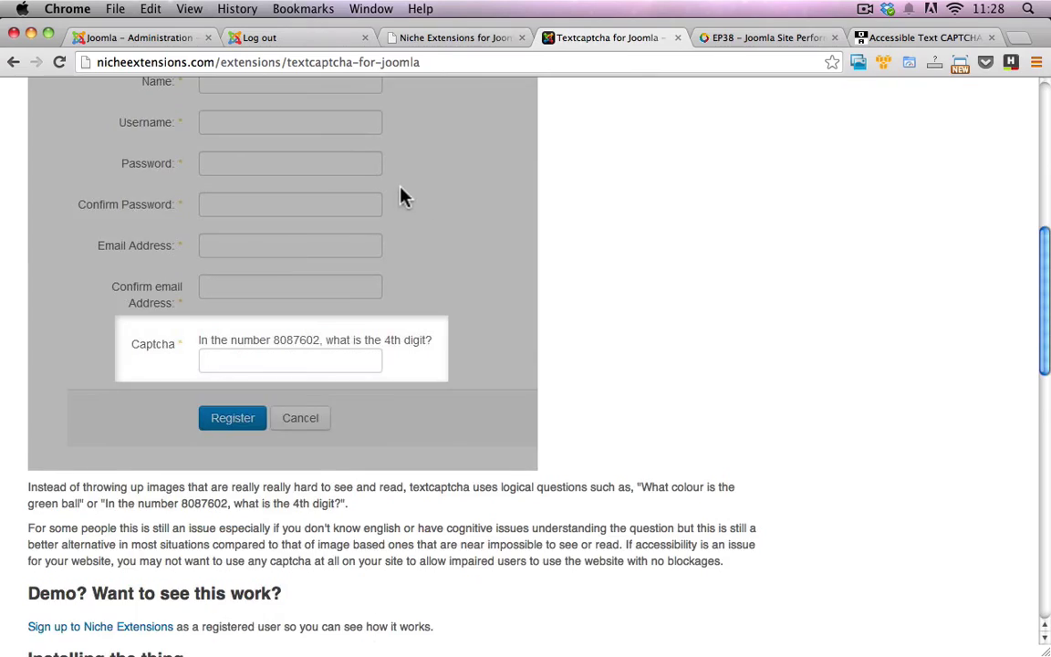
pyautogui.scroll(-7, 410, 206)
pyautogui.scroll(13, 410, 211)
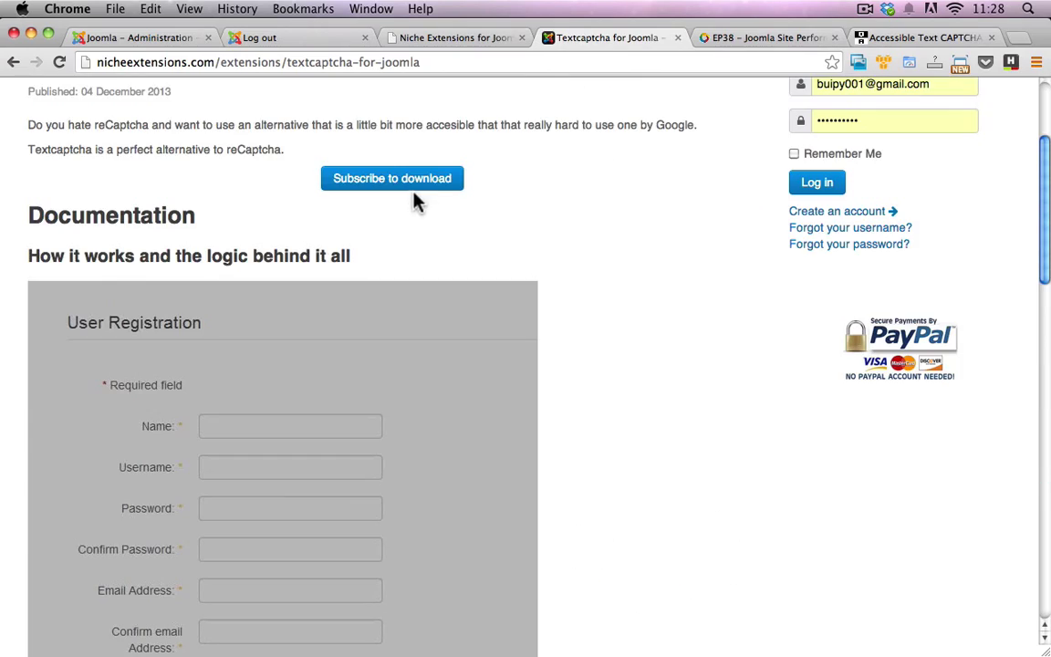
pyautogui.scroll(-15, 416, 206)
pyautogui.scroll(20, 416, 214)
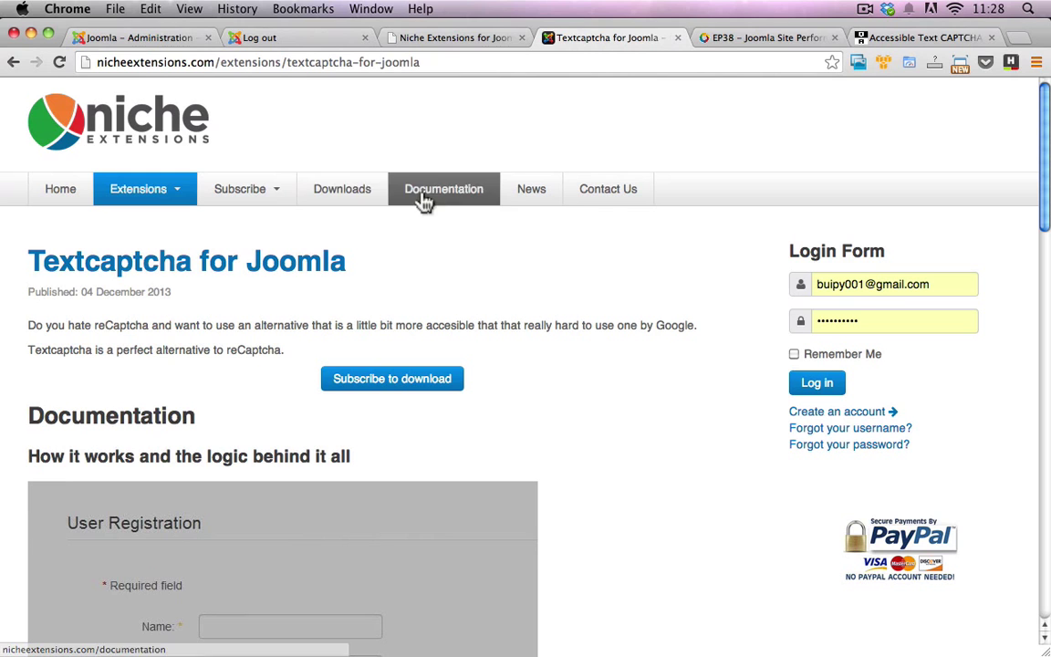
# Download the 1.0 release as textcaptcha-for-joomla-v1.0.zip to the Desktop
pyautogui.click(350, 208)
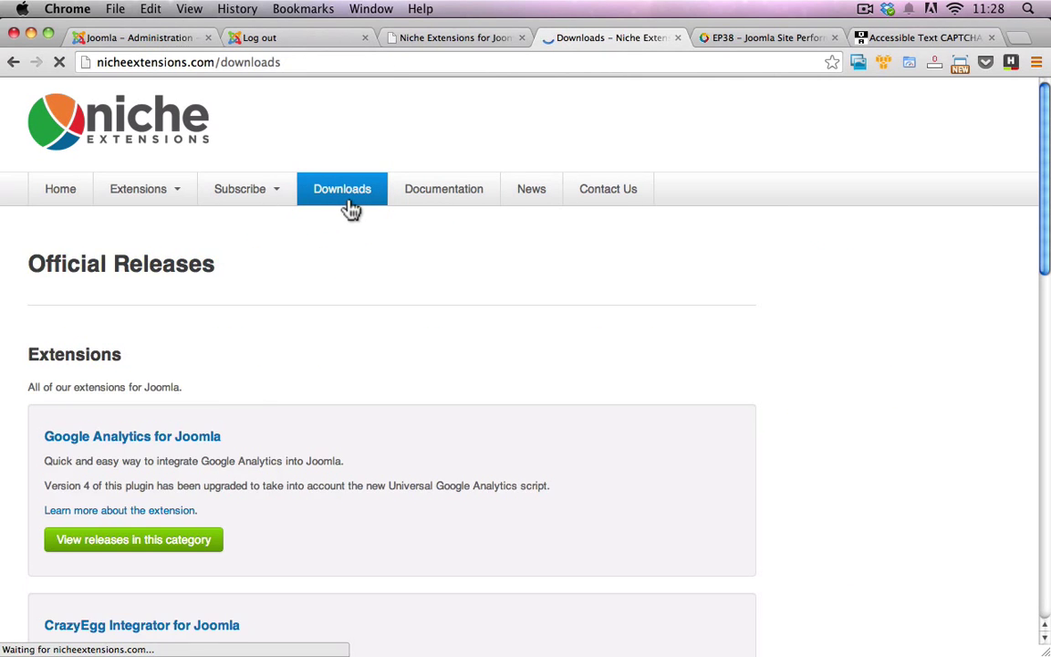
pyautogui.scroll(-10, 331, 232)
pyautogui.scroll(-5, 328, 248)
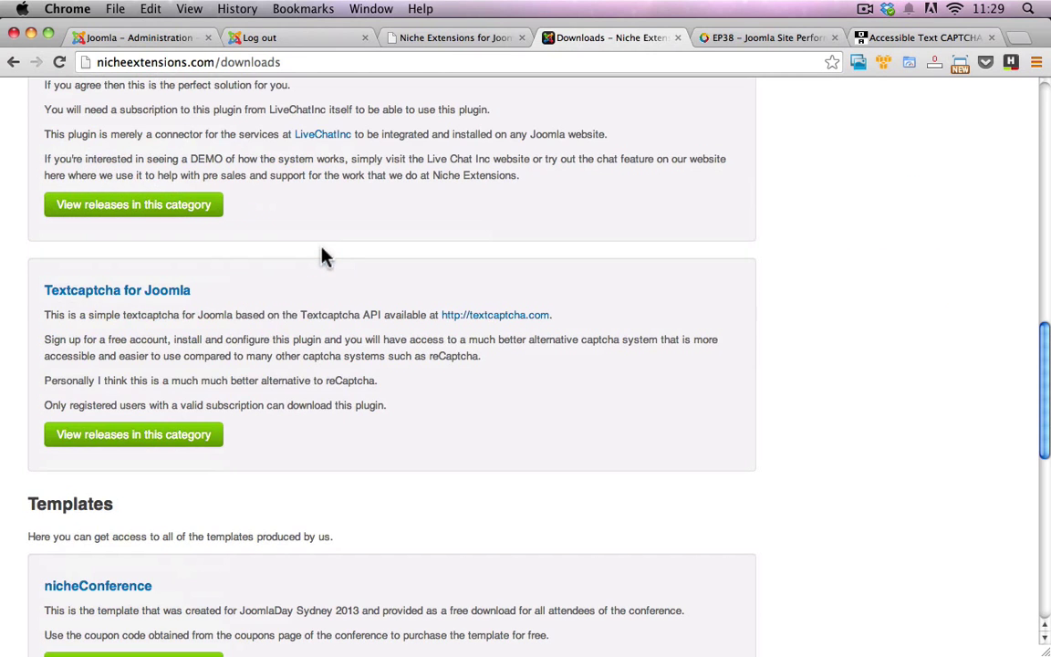
pyautogui.click(170, 291)
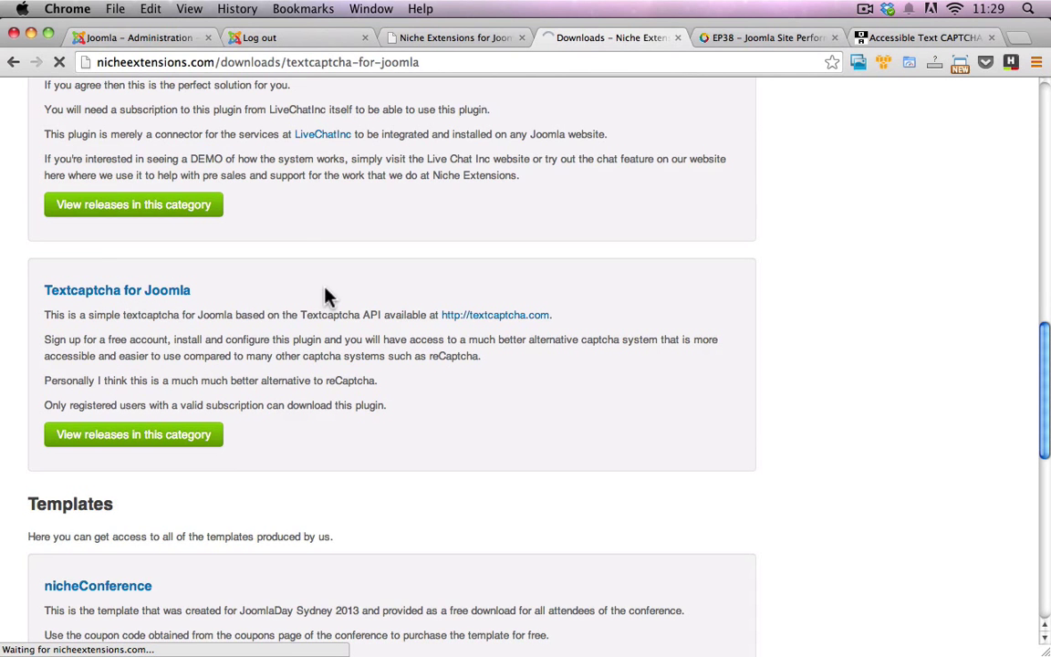
pyautogui.scroll(-5, 305, 292)
pyautogui.scroll(-1, 283, 328)
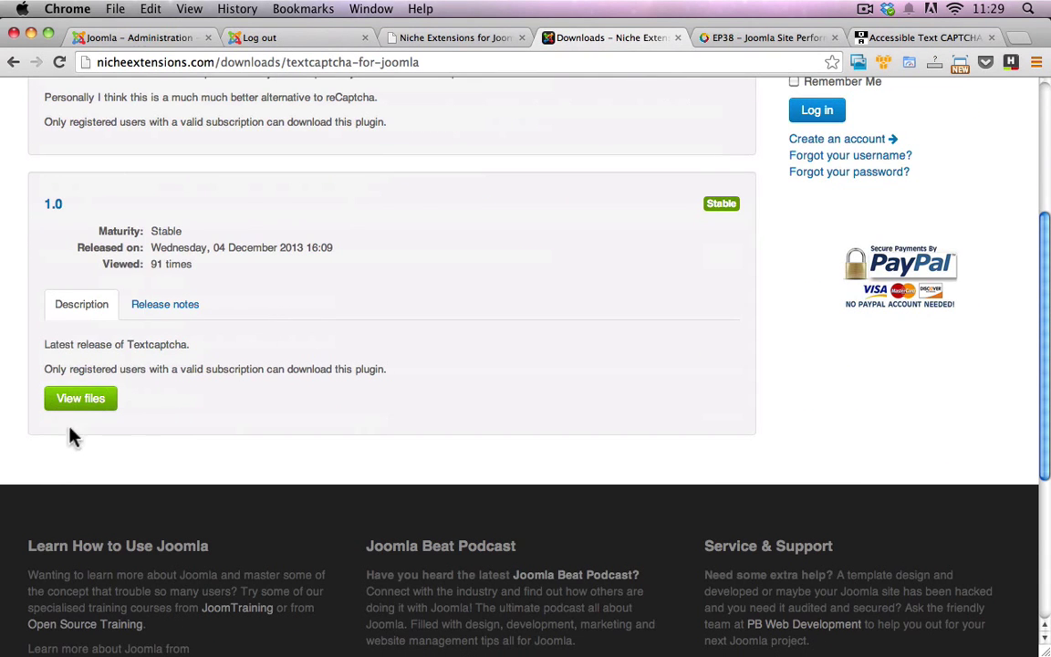
pyautogui.click(68, 402)
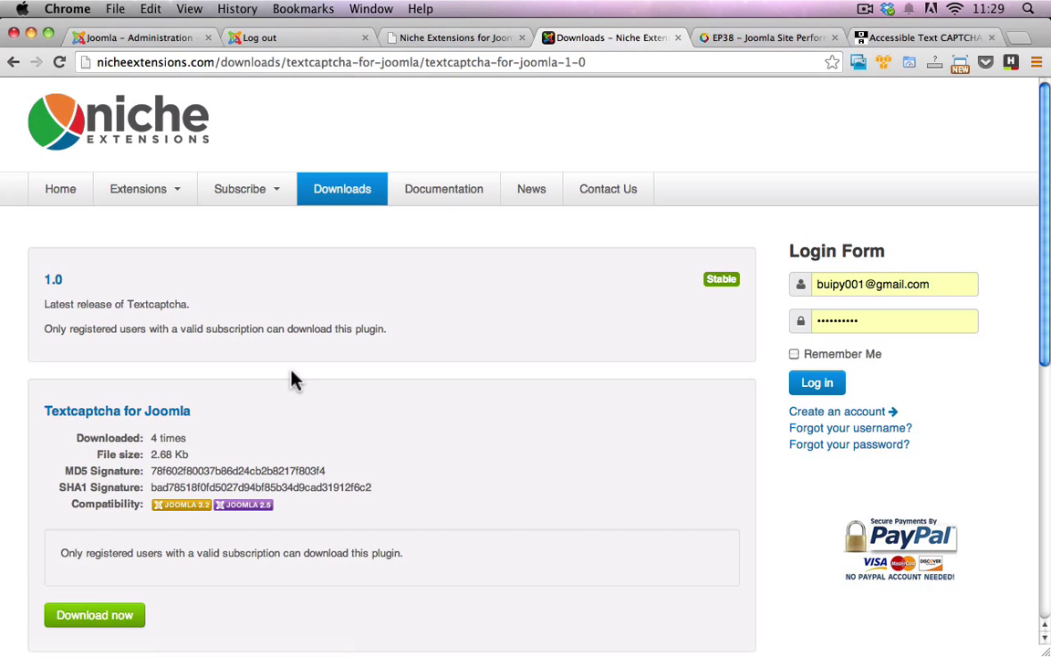
pyautogui.scroll(-4, 292, 383)
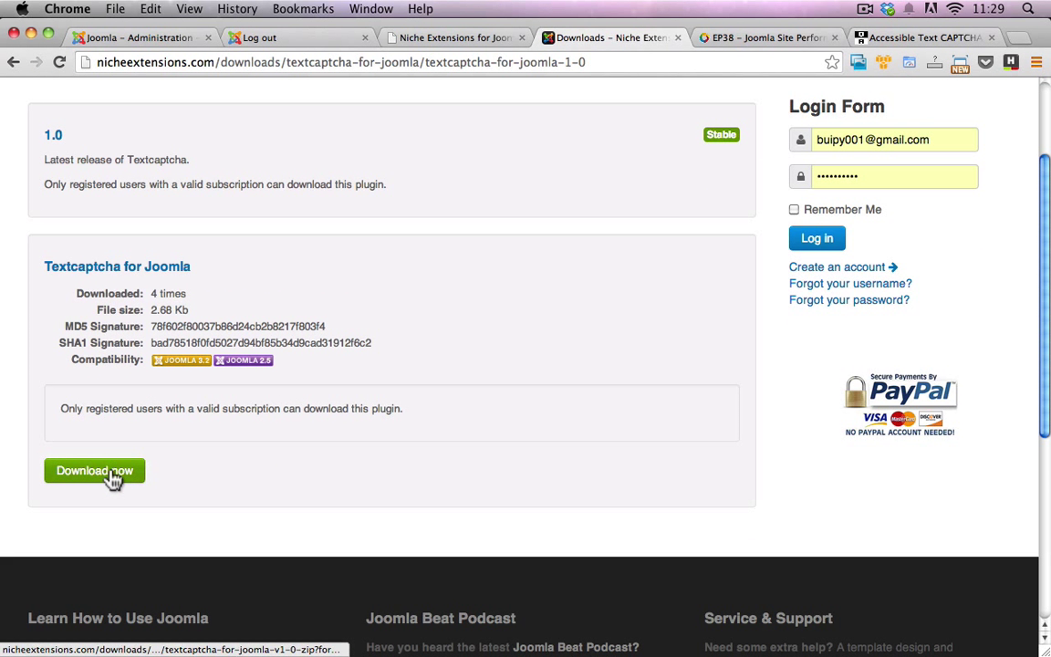
pyautogui.click(112, 470)
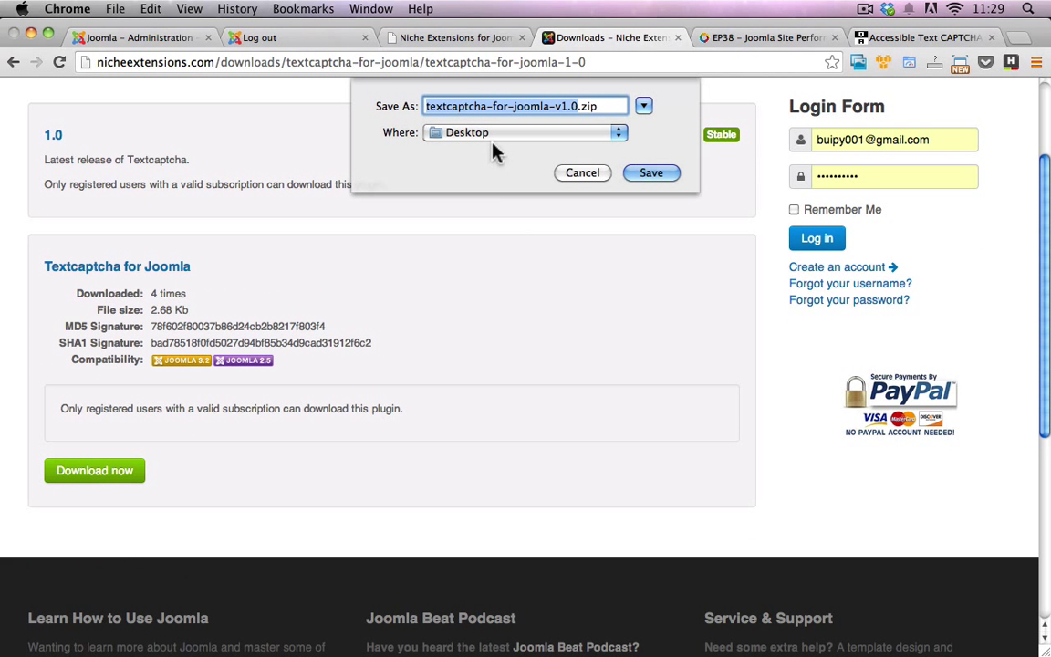
pyautogui.click(651, 173)
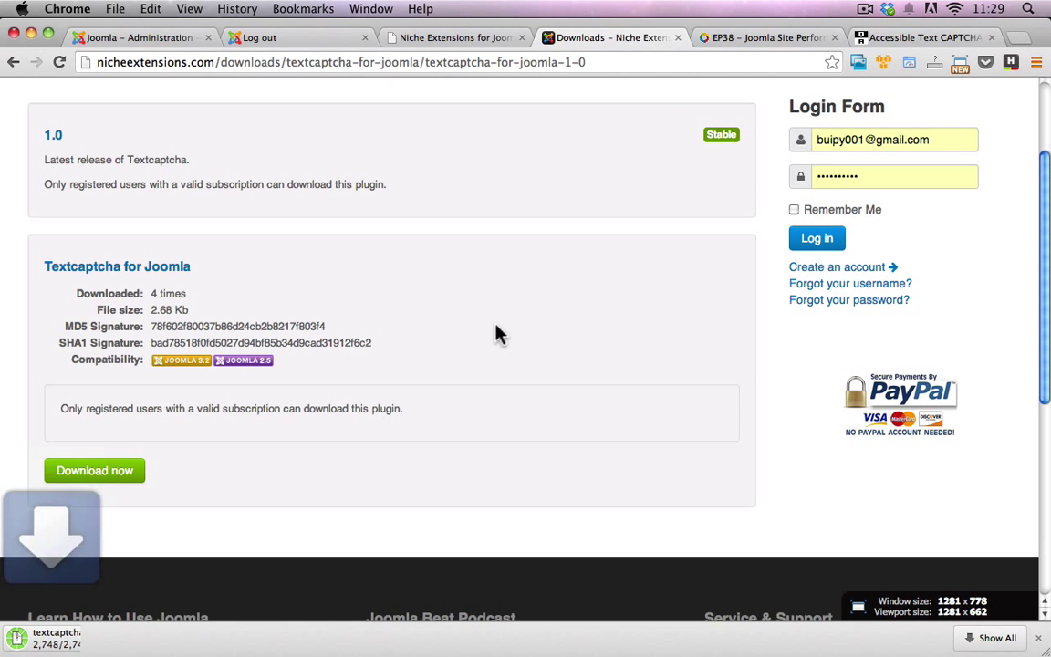
pyautogui.click(467, 279)
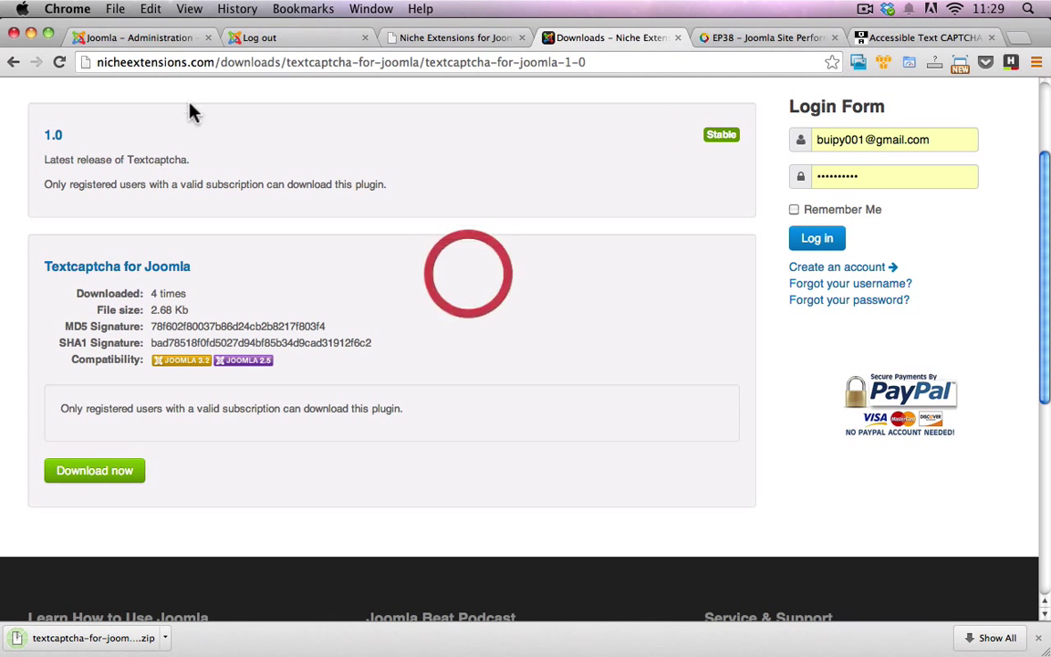
pyautogui.click(146, 37)
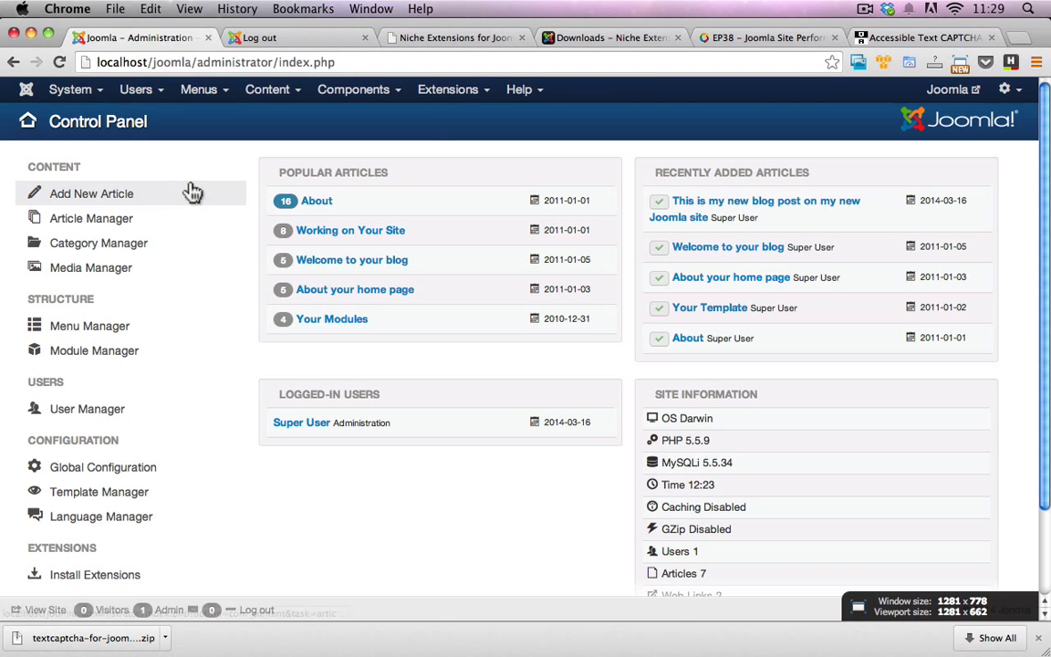
# Upload and install textcaptcha-for-joomla-v1.0.zip via the Extension Manager's Upload Package File option
pyautogui.click(456, 91)
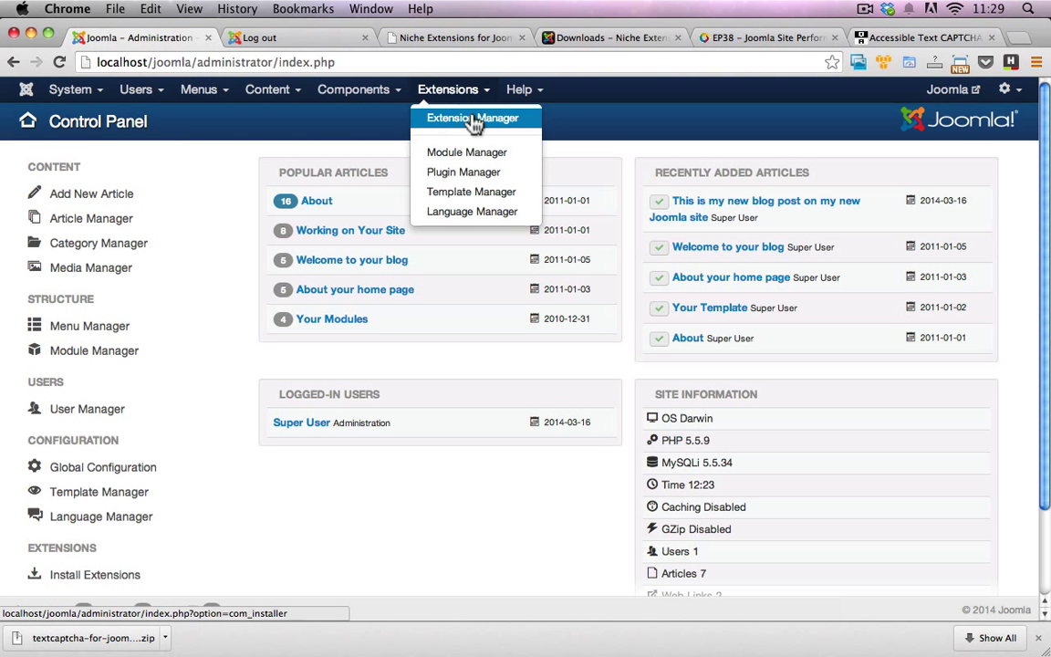
pyautogui.click(473, 119)
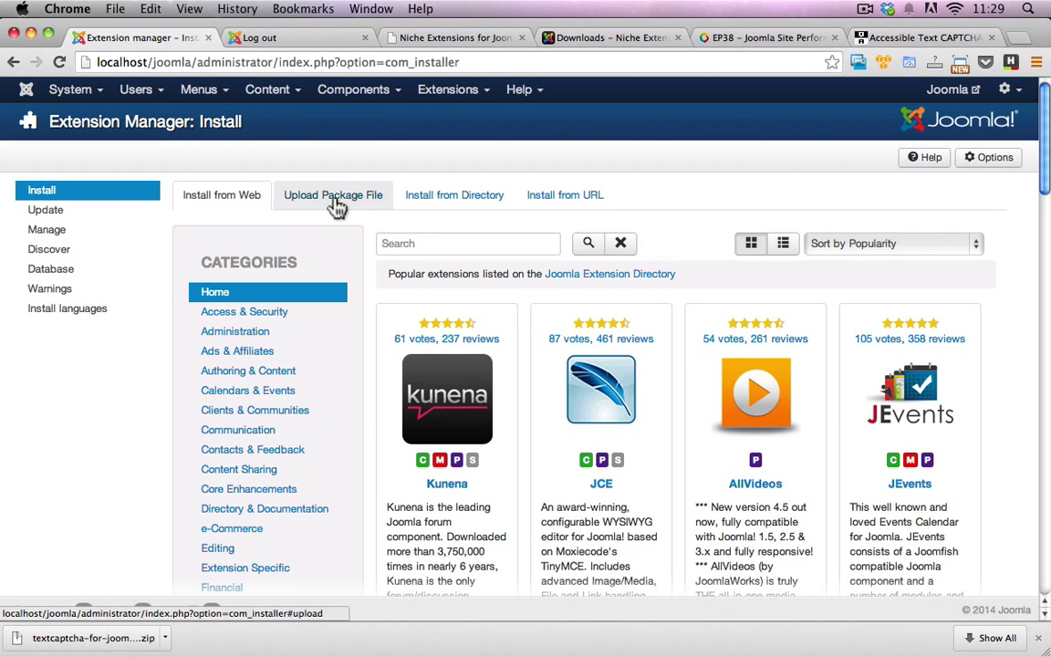
pyautogui.click(334, 203)
pyautogui.click(352, 298)
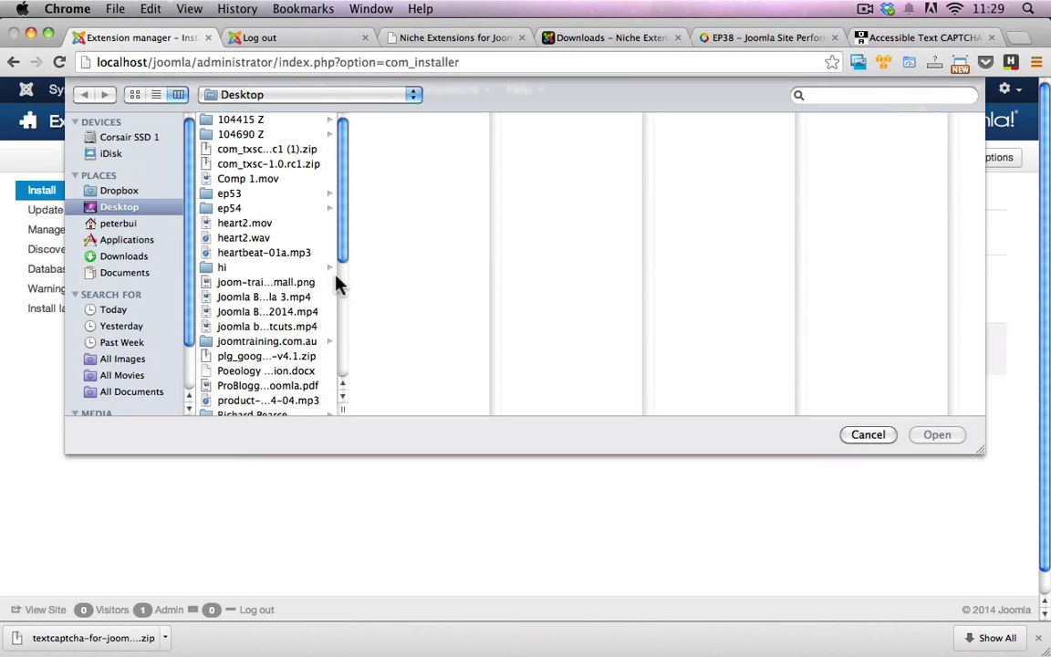
pyautogui.moveTo(342, 247); pyautogui.dragTo(343, 363)
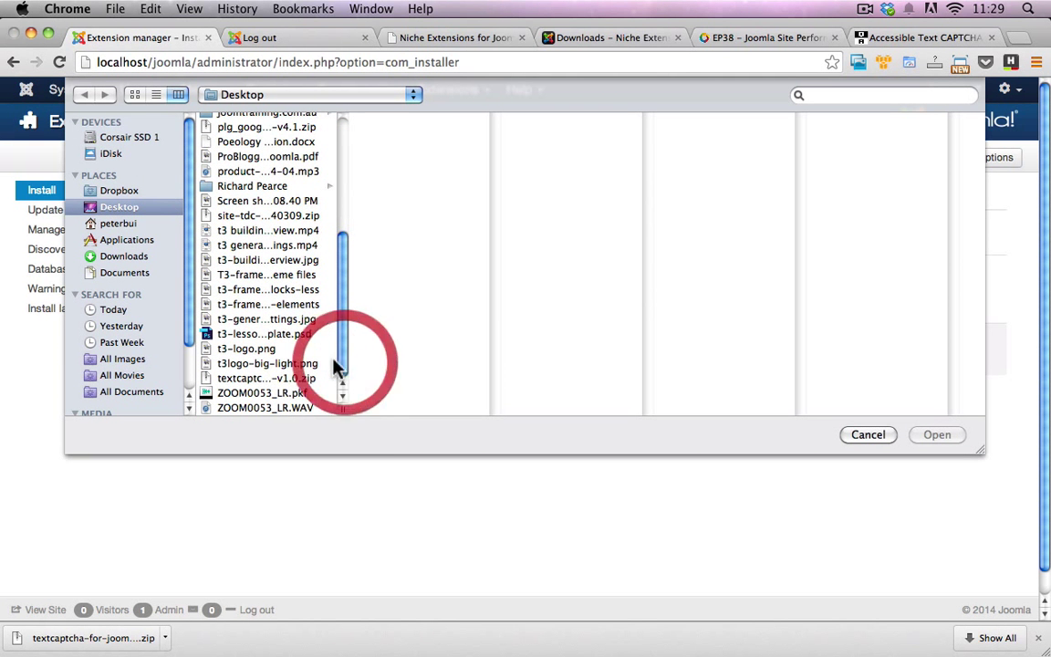
pyautogui.click(279, 378)
pyautogui.click(934, 436)
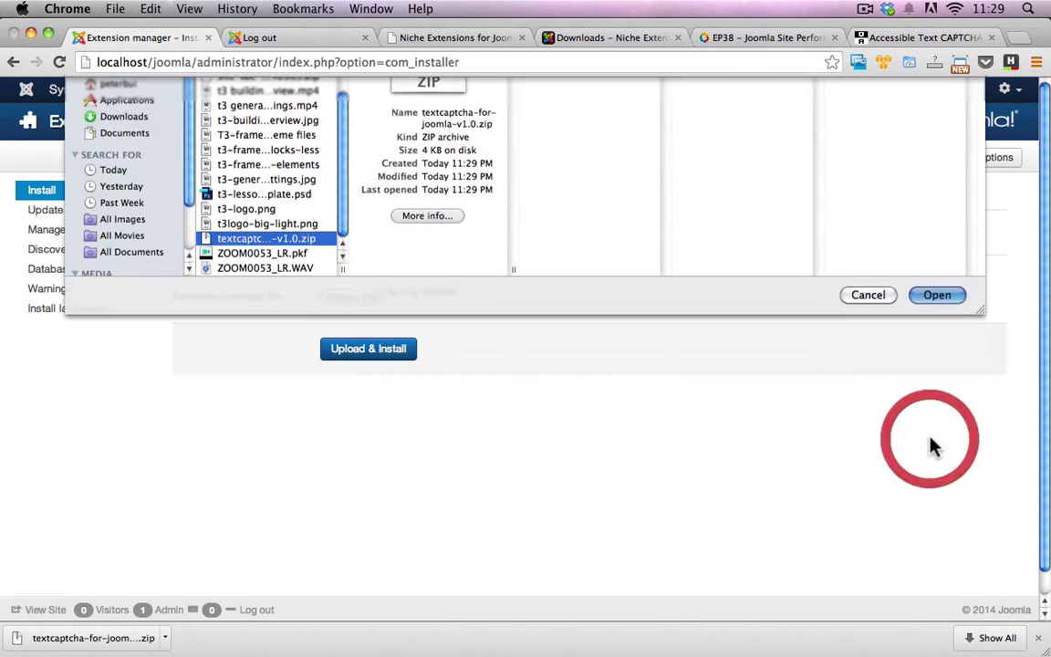
pyautogui.click(345, 356)
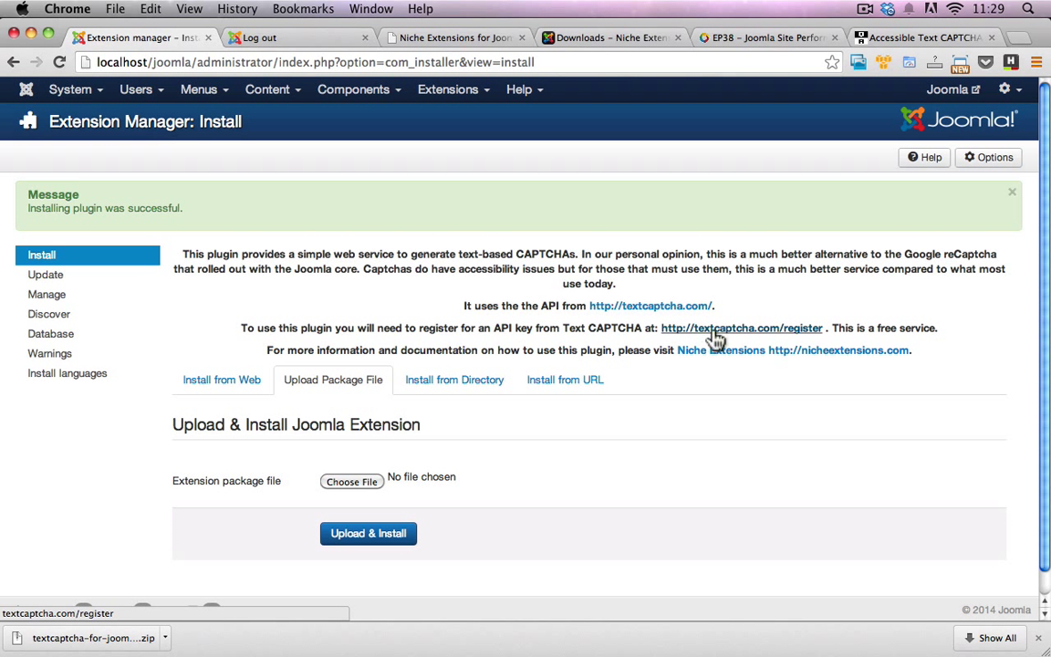
# Open the textcaptcha.com/register link in a new tab and look over its API key sign-up fields
pyautogui.click(708, 330)
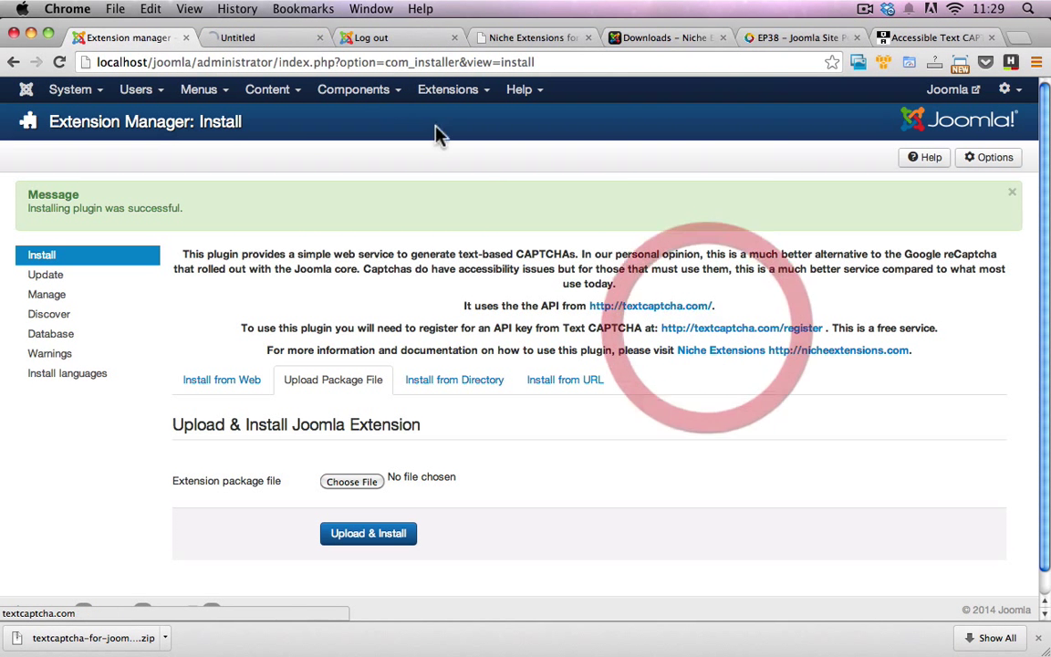
pyautogui.click(262, 38)
pyautogui.scroll(-2, 401, 290)
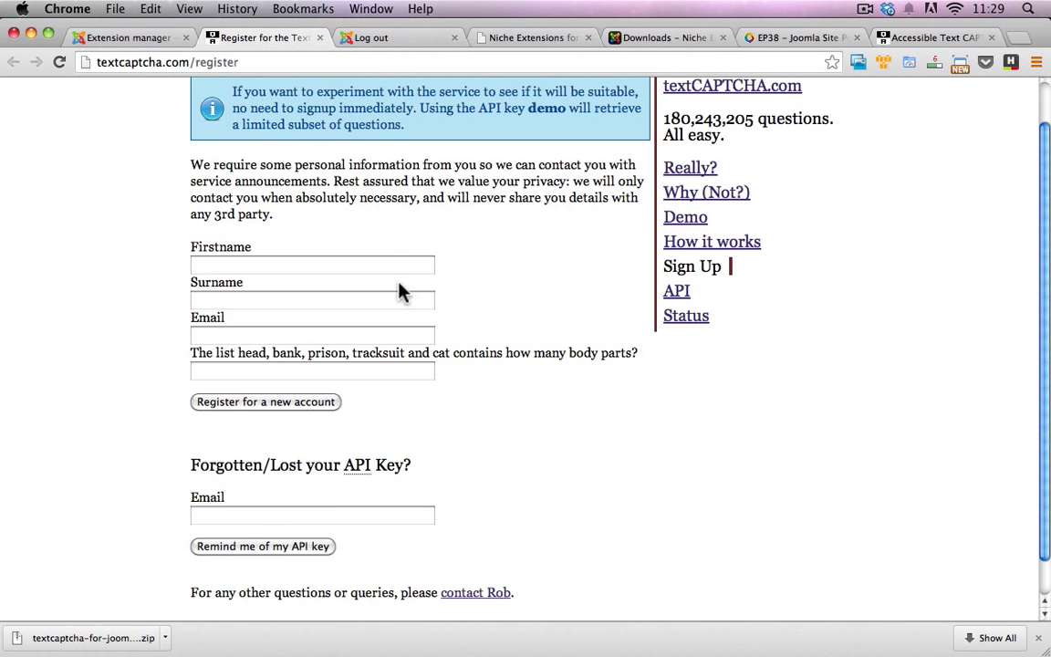
pyautogui.click(335, 265)
pyautogui.click(327, 299)
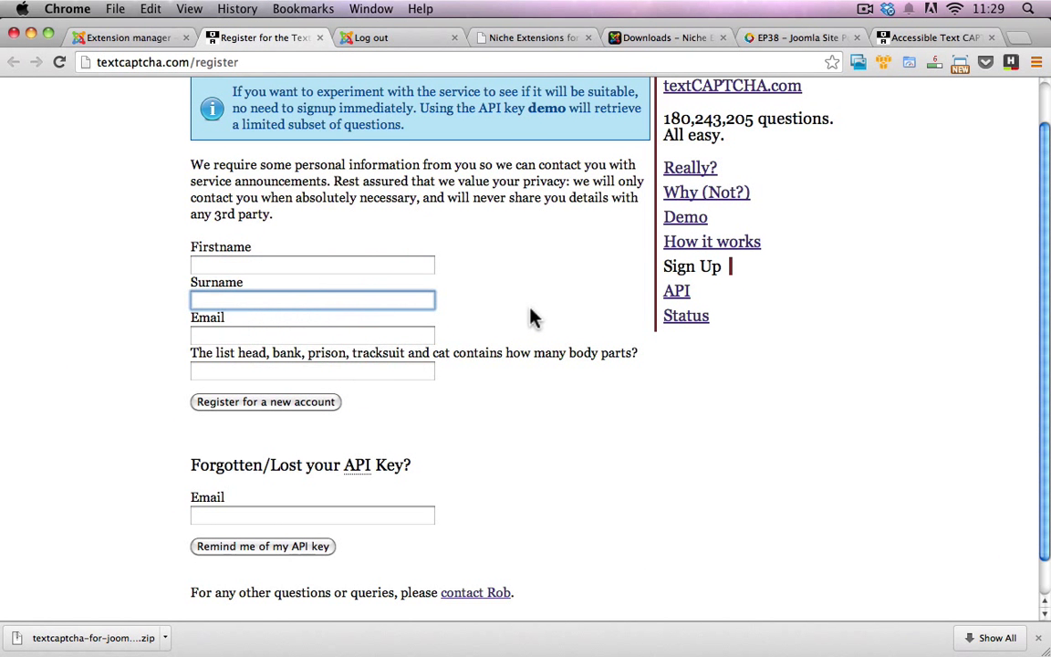
pyautogui.scroll(-1, 520, 310)
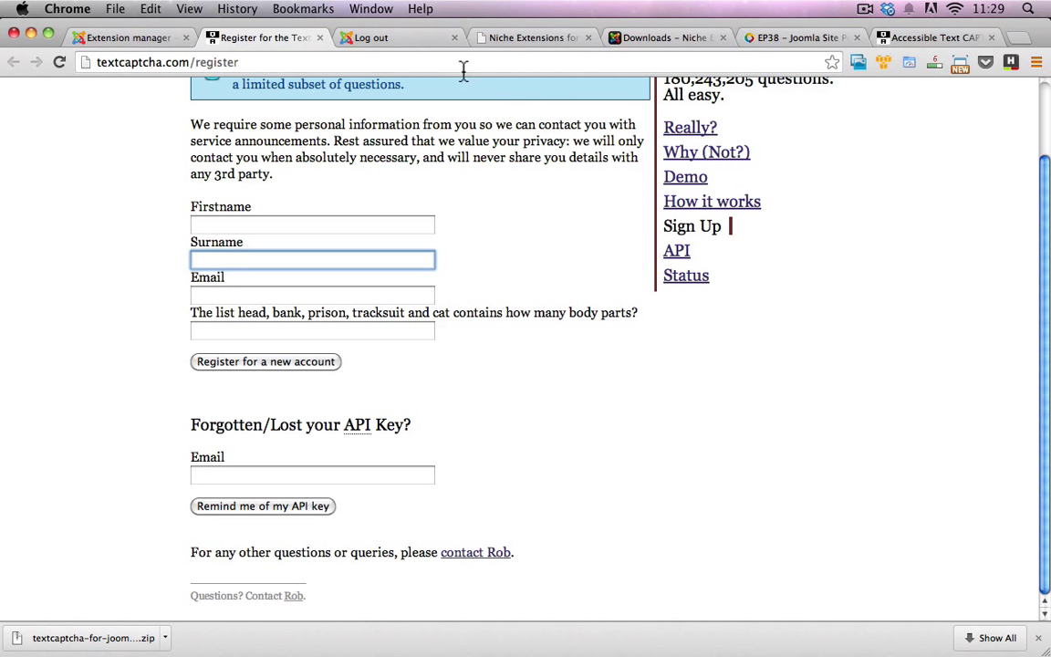
pyautogui.click(142, 37)
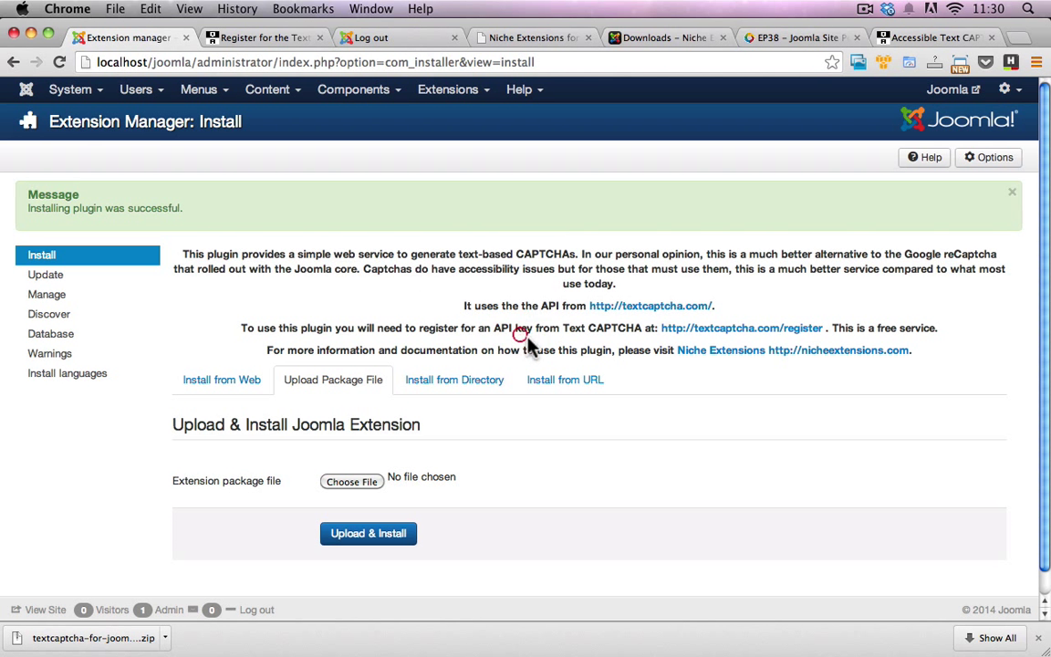
# Filter the Plugin Manager by 'tex' and open the Textcaptcha for Joomla plugin
pyautogui.click(456, 93)
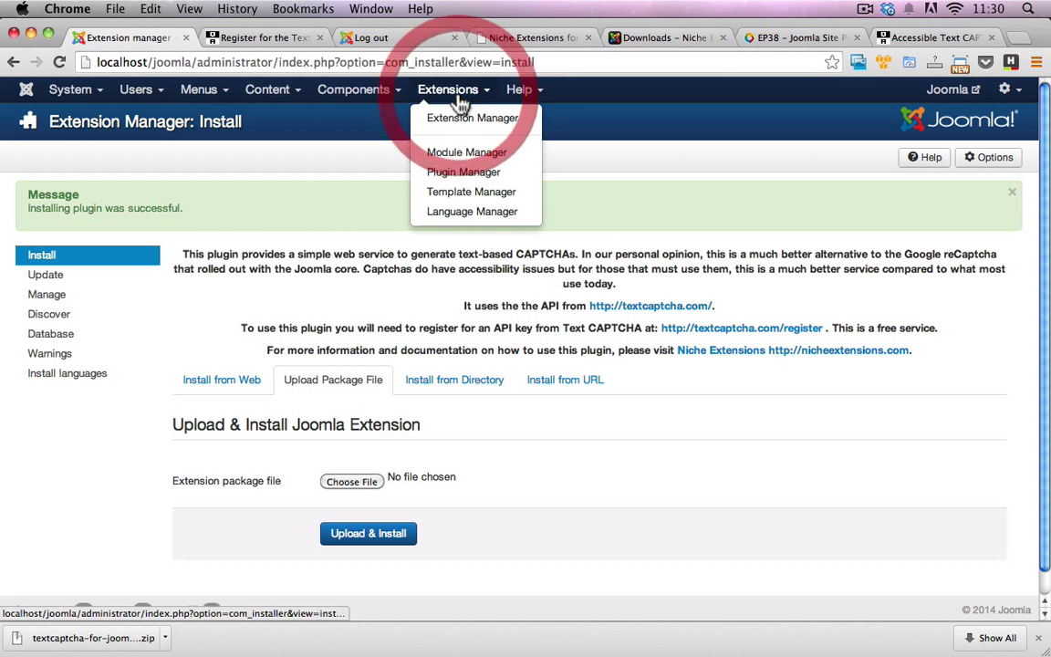
pyautogui.click(466, 174)
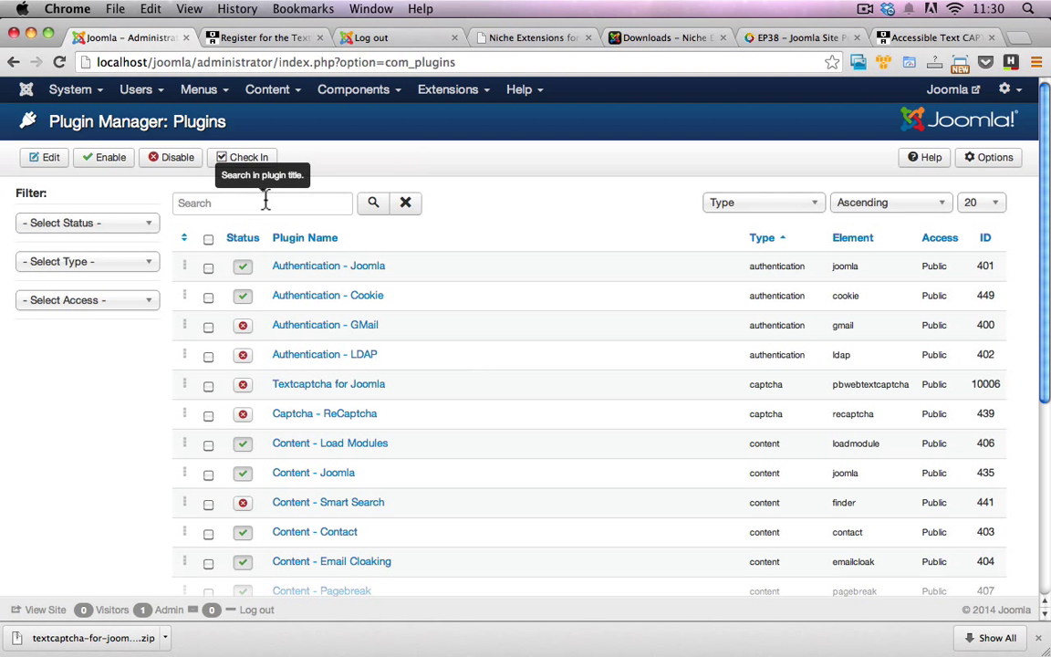
pyautogui.click(265, 202)
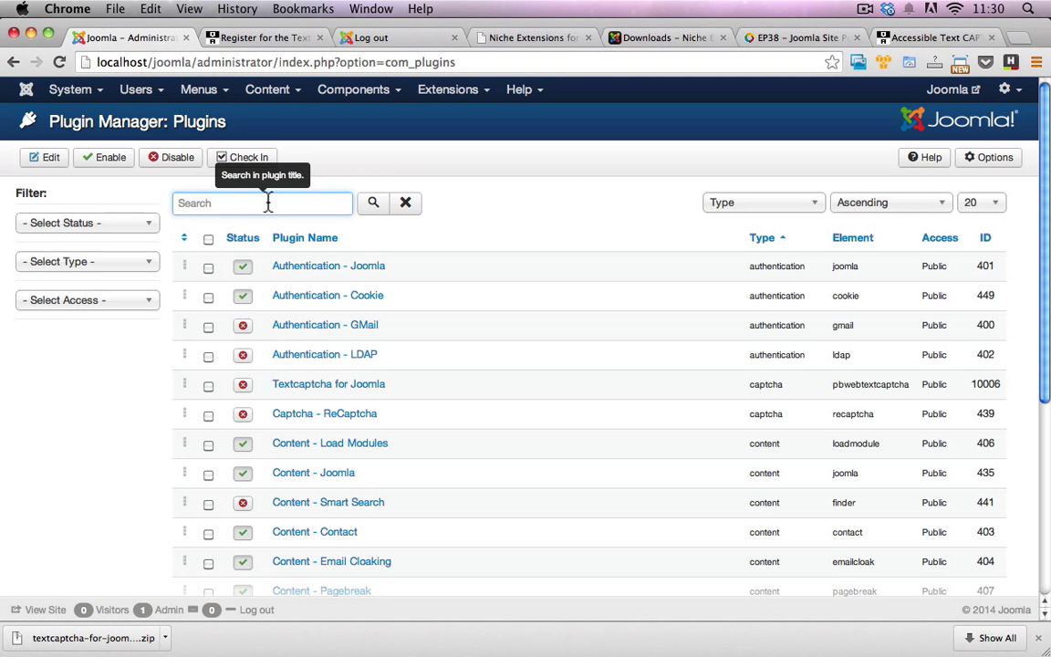
pyautogui.write('text')
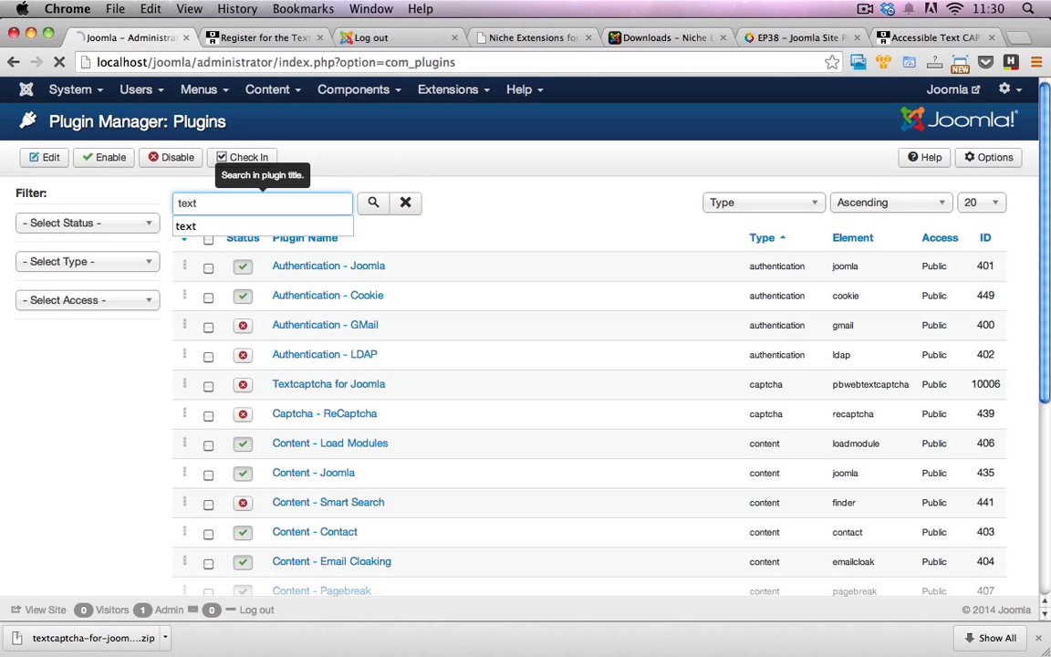
pyautogui.press('Return')
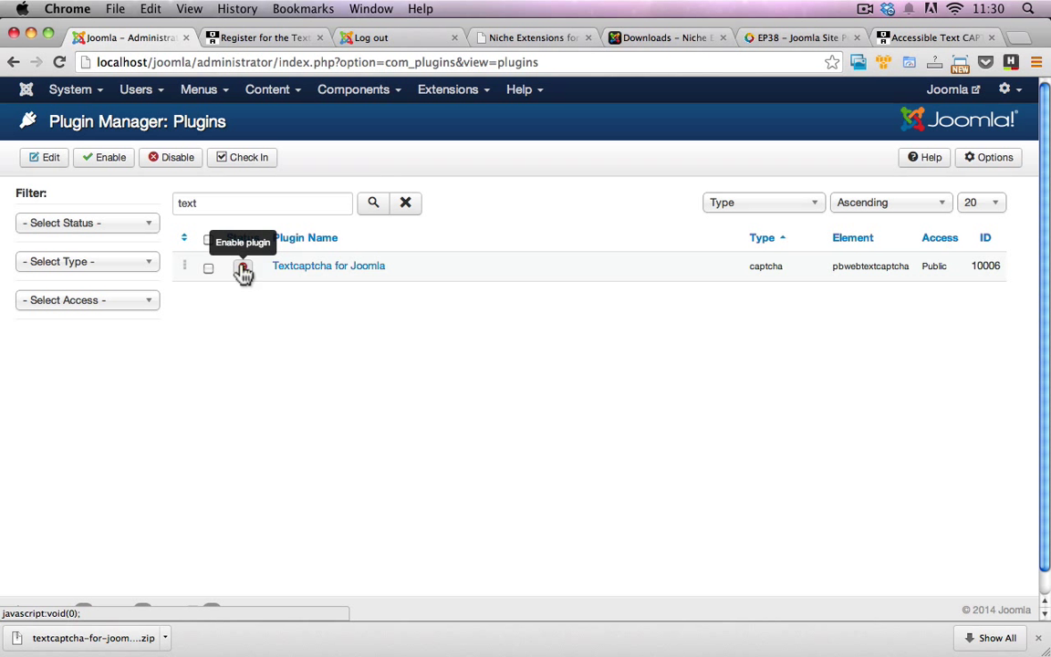
pyautogui.click(302, 272)
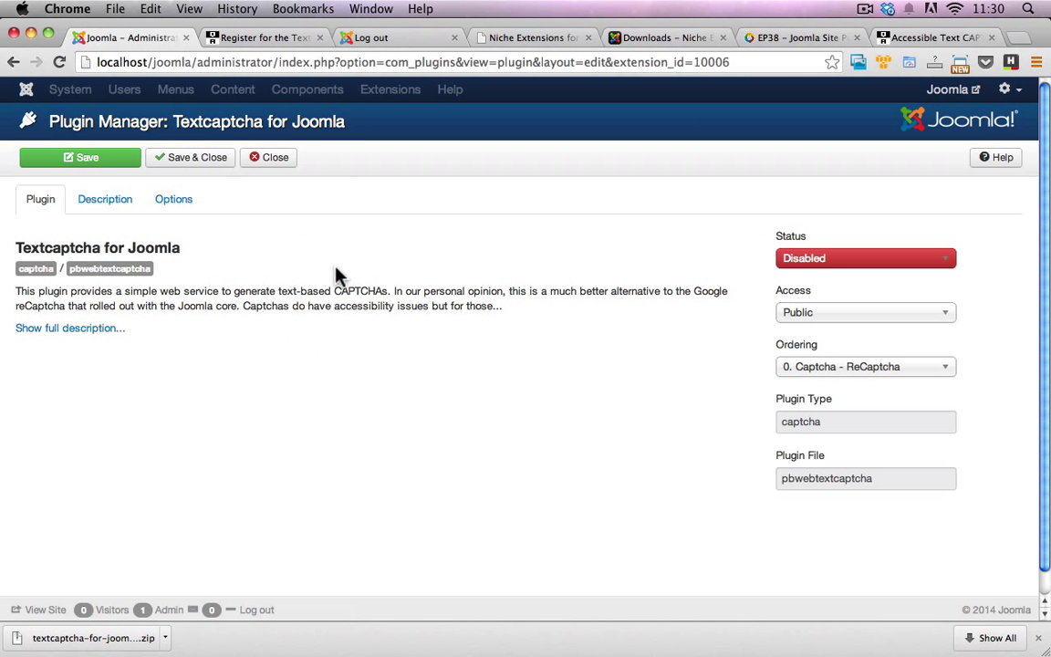
# Set the Textcaptcha for Joomla plugin status to Enabled and review its description and options
pyautogui.click(804, 260)
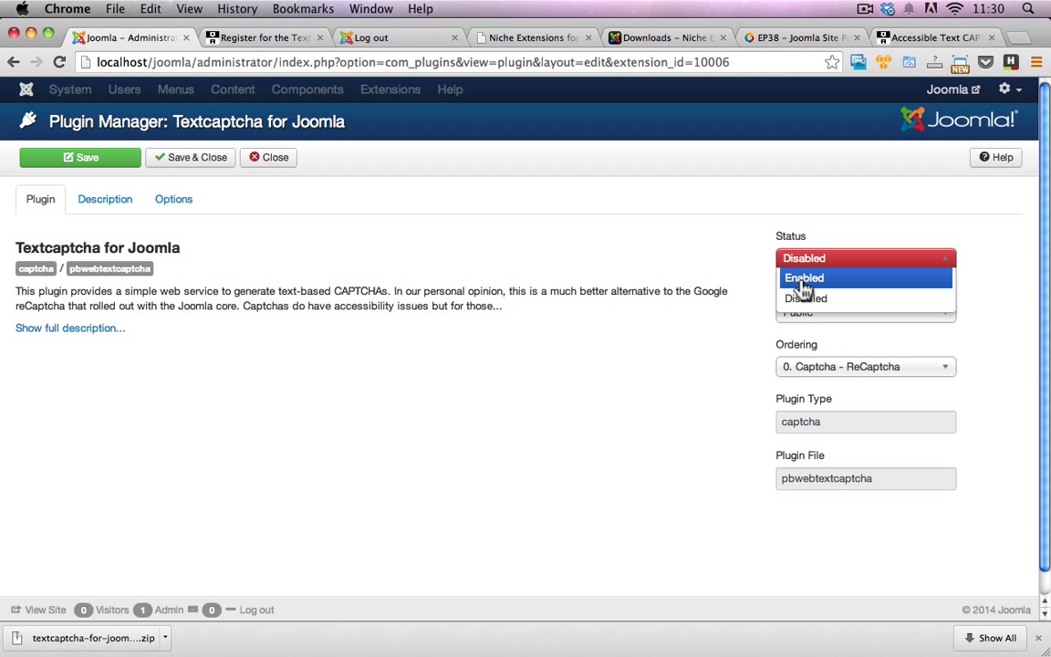
pyautogui.click(803, 279)
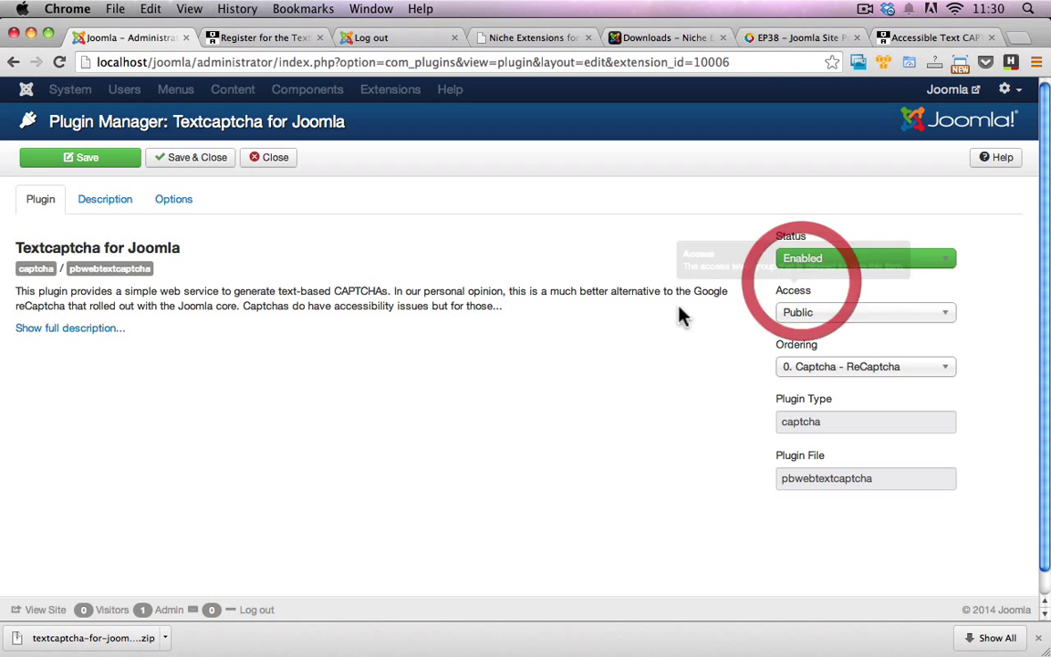
pyautogui.click(171, 201)
pyautogui.click(110, 203)
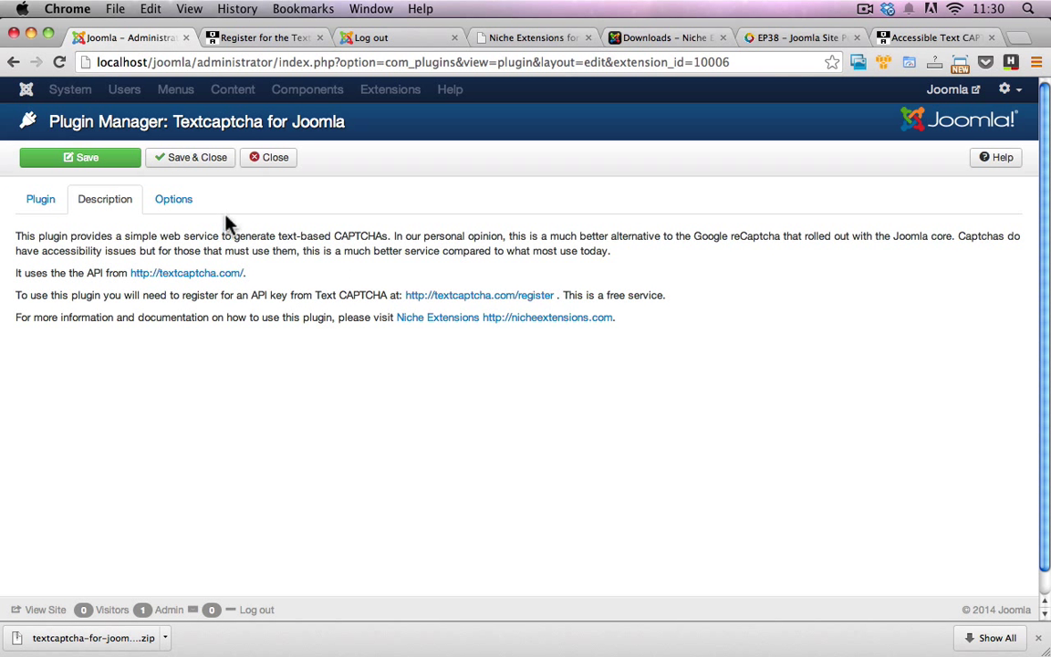
pyautogui.click(175, 201)
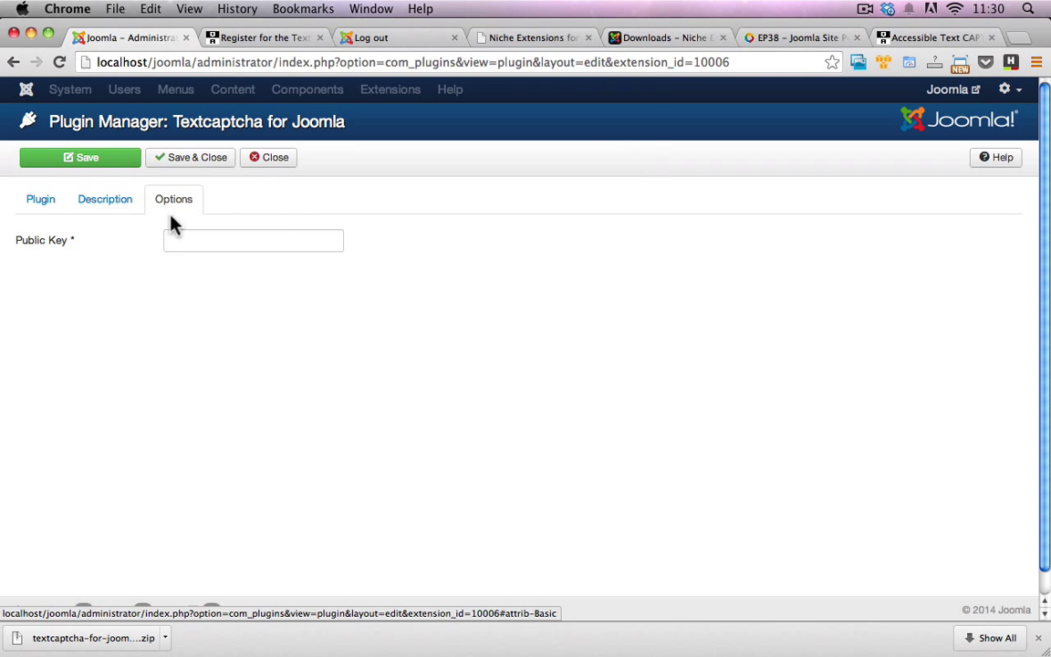
# Paste the textCAPTCHA API key into the Public Key field and save the plugin
pyautogui.click(263, 242)
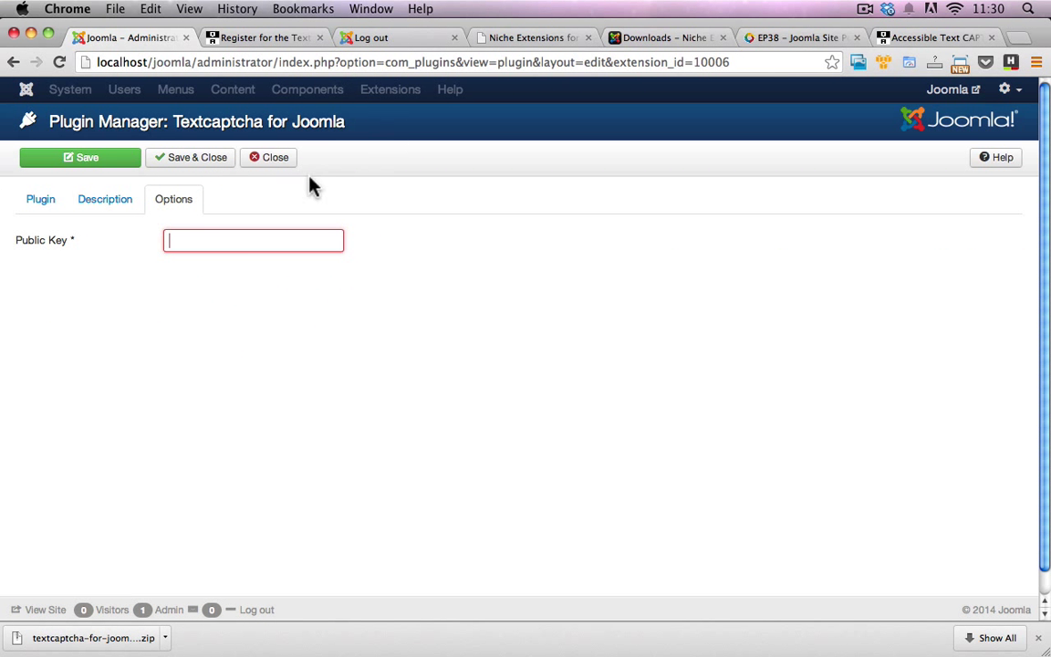
pyautogui.rightClick(228, 239)
pyautogui.click(276, 321)
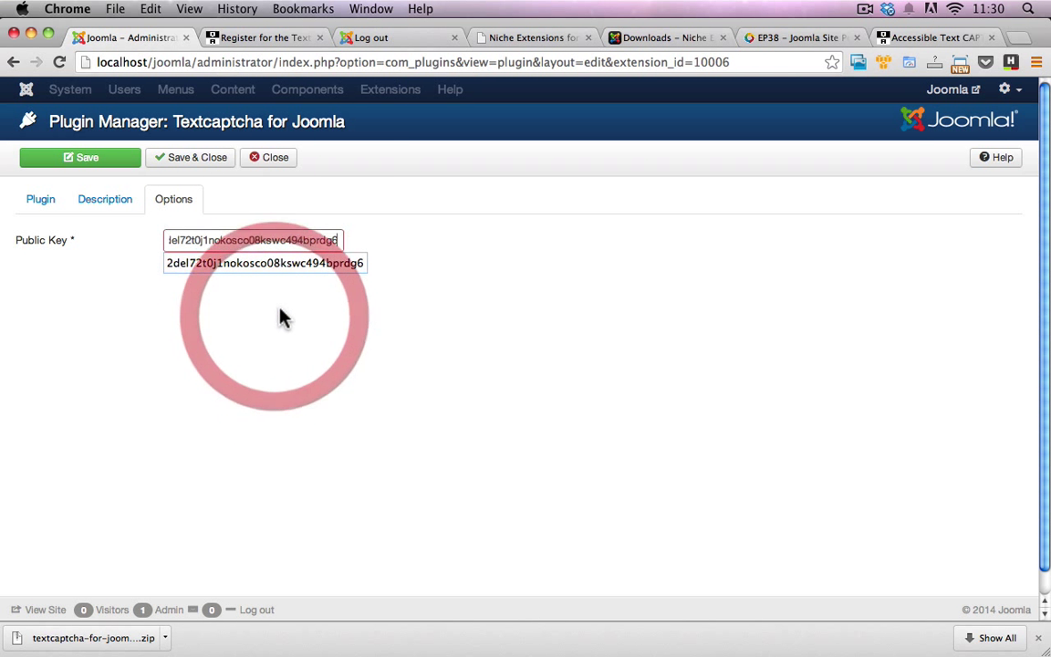
pyautogui.click(467, 233)
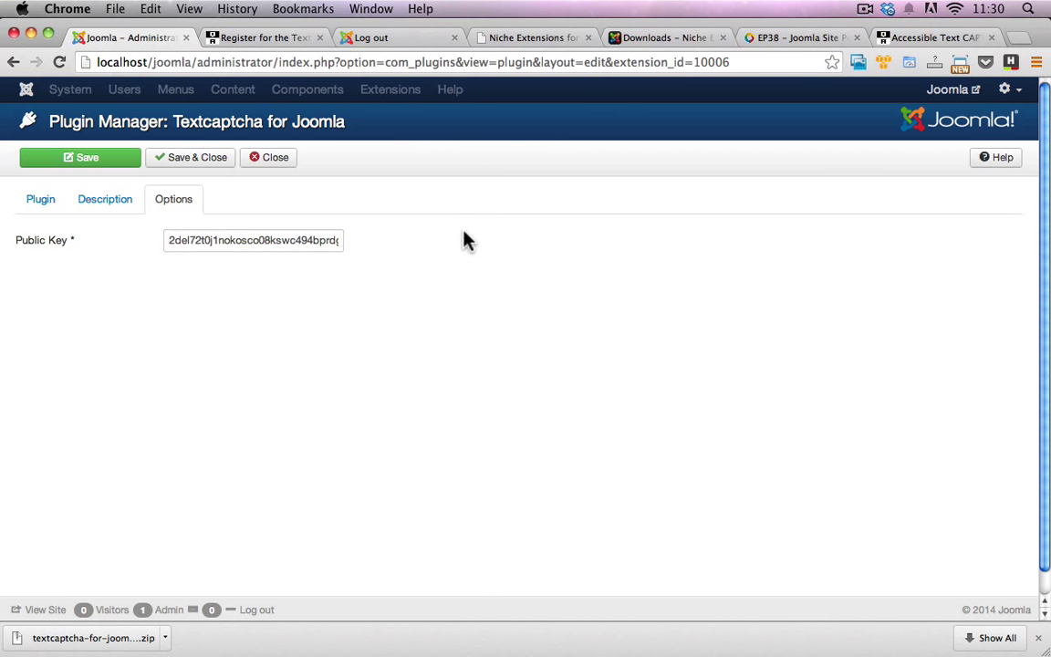
pyautogui.click(78, 161)
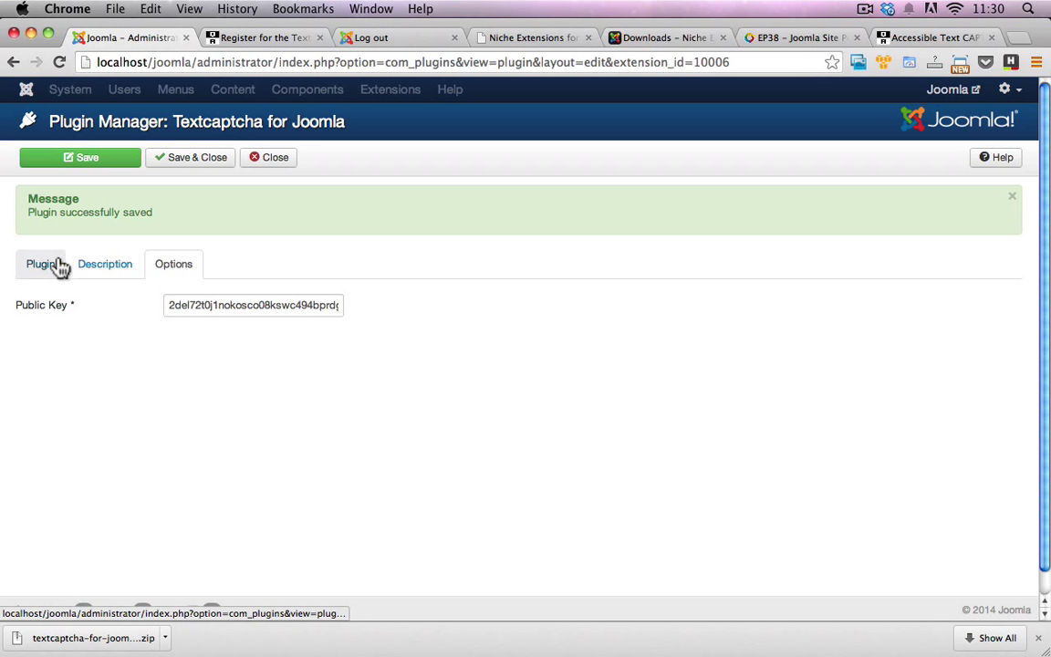
# Confirm the plugin shows Enabled, then Save & Close back to the plugins list
pyautogui.click(53, 265)
pyautogui.click(399, 337)
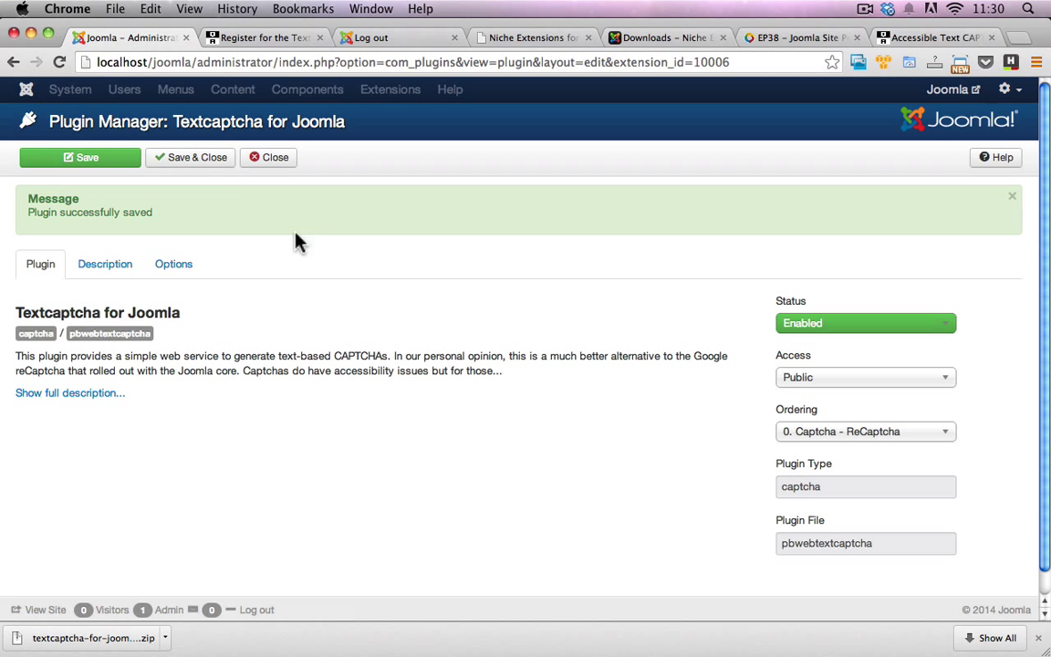
pyautogui.click(199, 160)
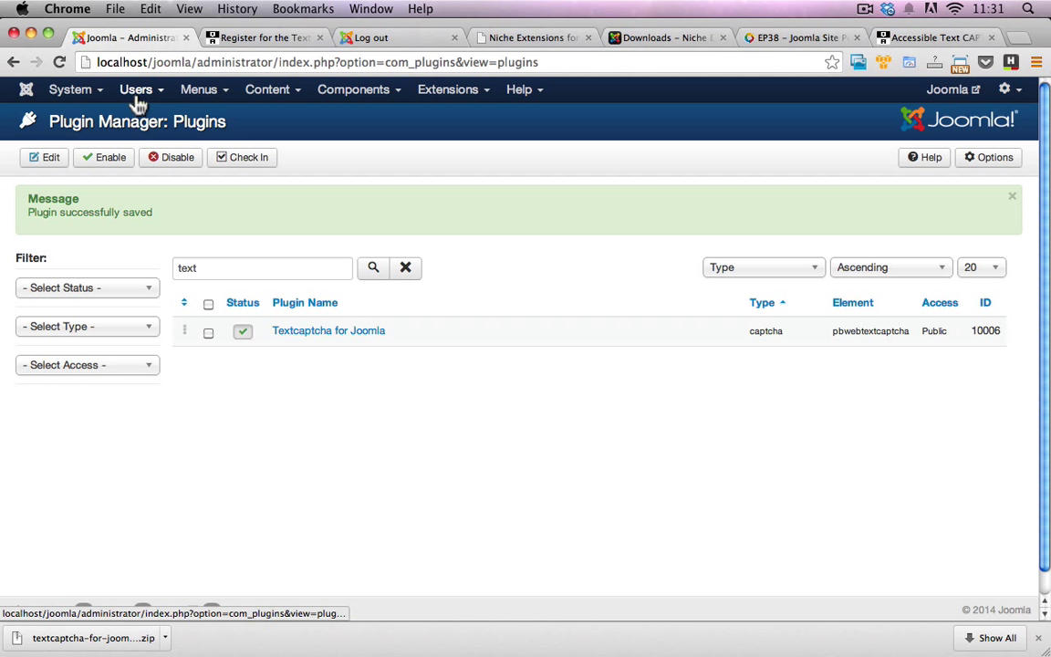
# Open the User Manager's Options and review the Captcha setting for registration
pyautogui.click(137, 94)
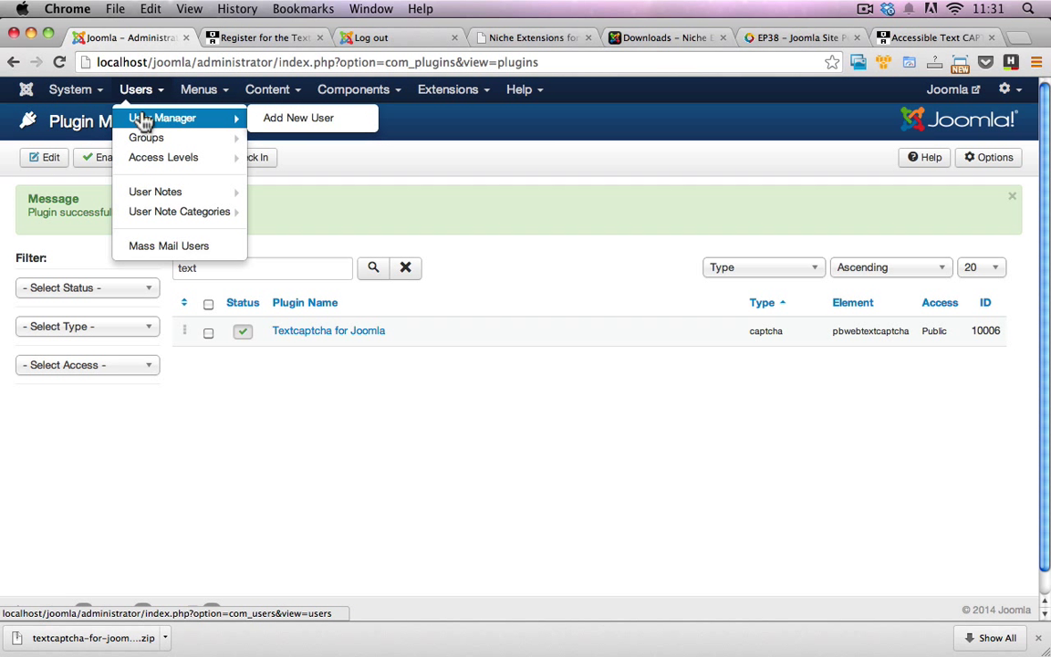
pyautogui.click(144, 123)
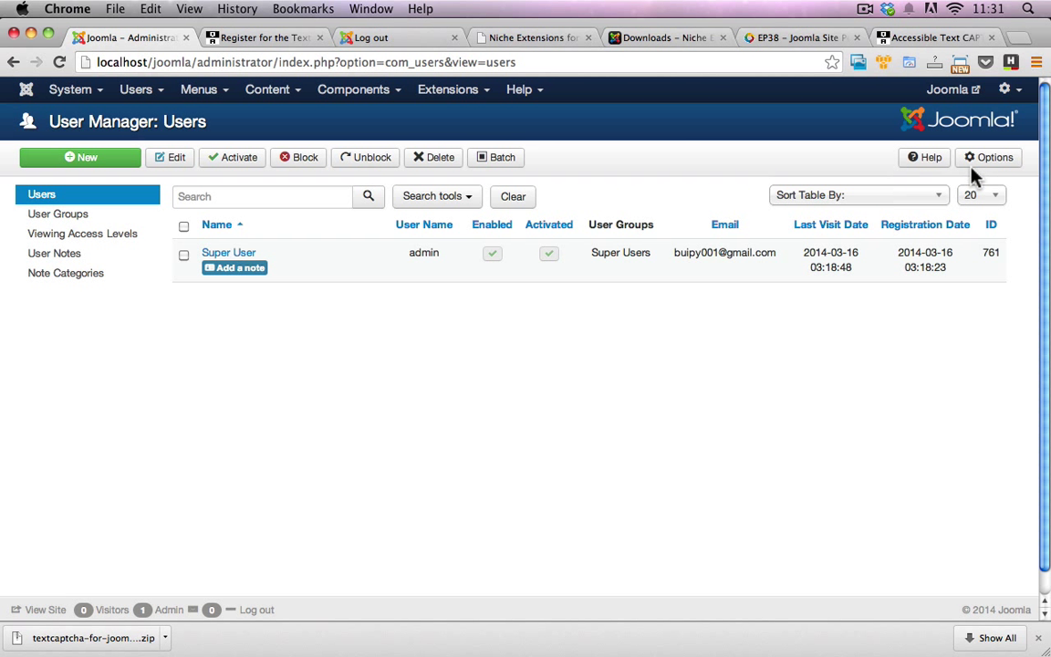
pyautogui.click(991, 166)
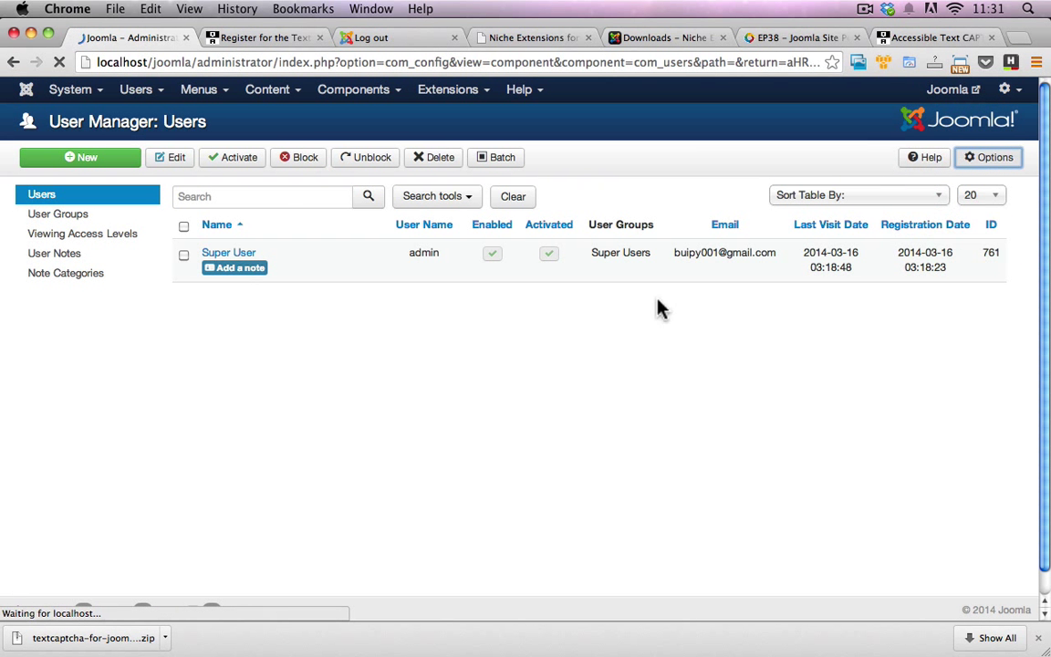
pyautogui.click(566, 337)
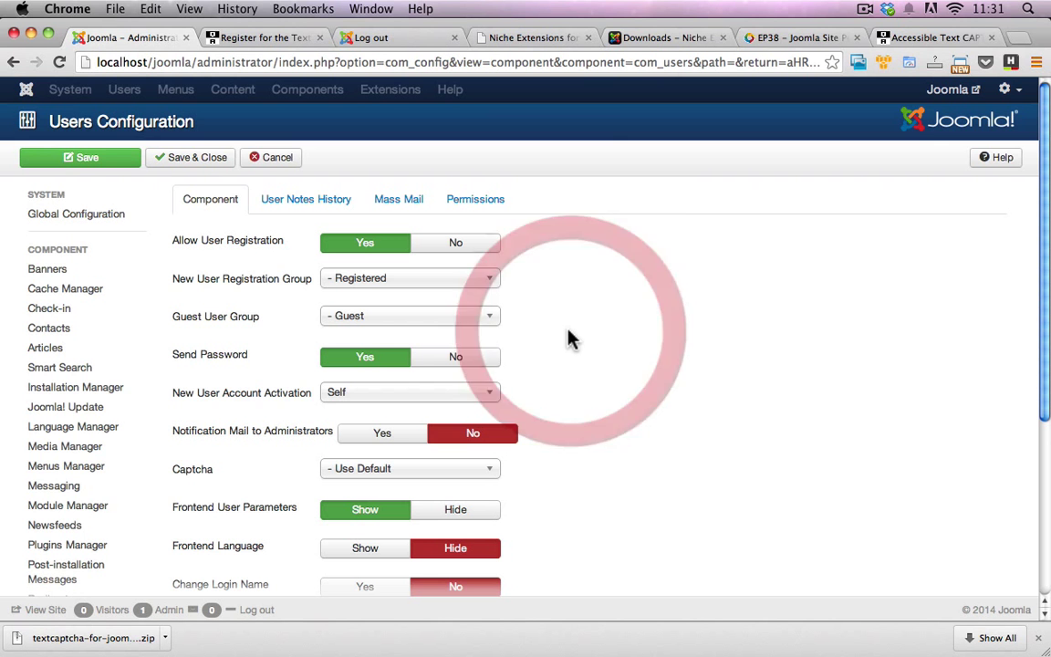
pyautogui.scroll(-2, 564, 338)
pyautogui.scroll(-2, 563, 337)
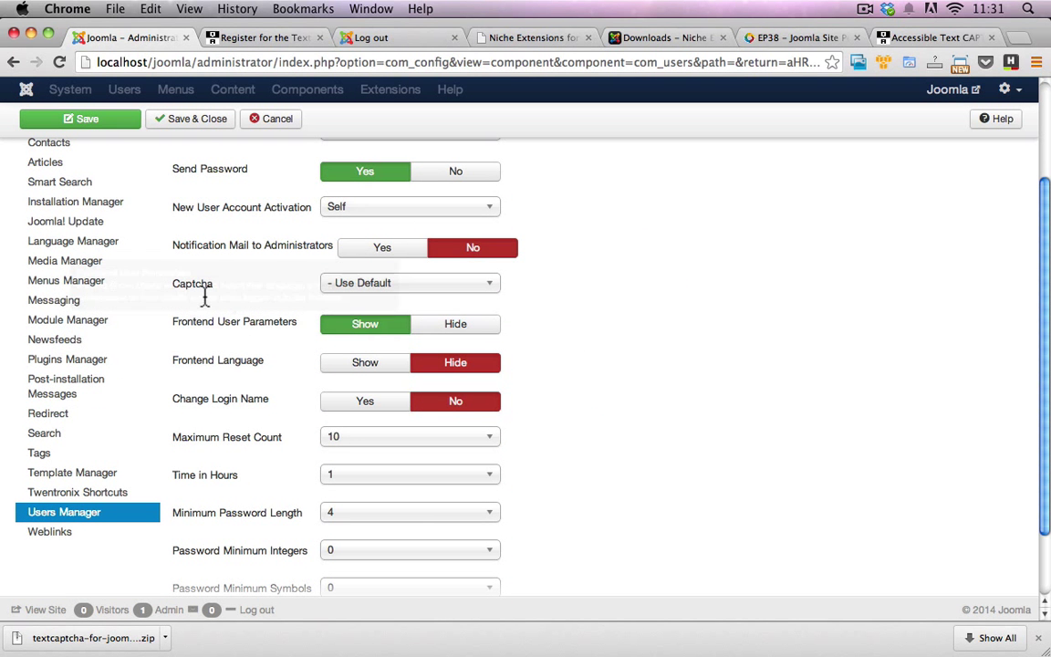
pyautogui.moveTo(206, 293)
pyautogui.scroll(4, 653, 326)
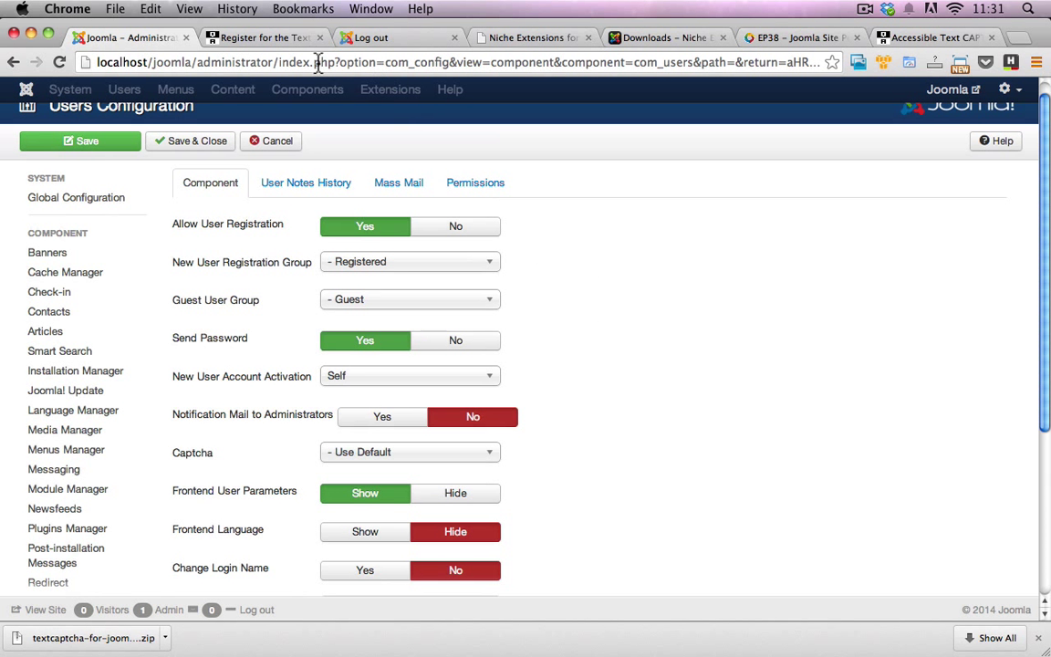
# Bring the front-end User Registration page forward and look over its fields
pyautogui.moveTo(344, 37); pyautogui.dragTo(264, 35)
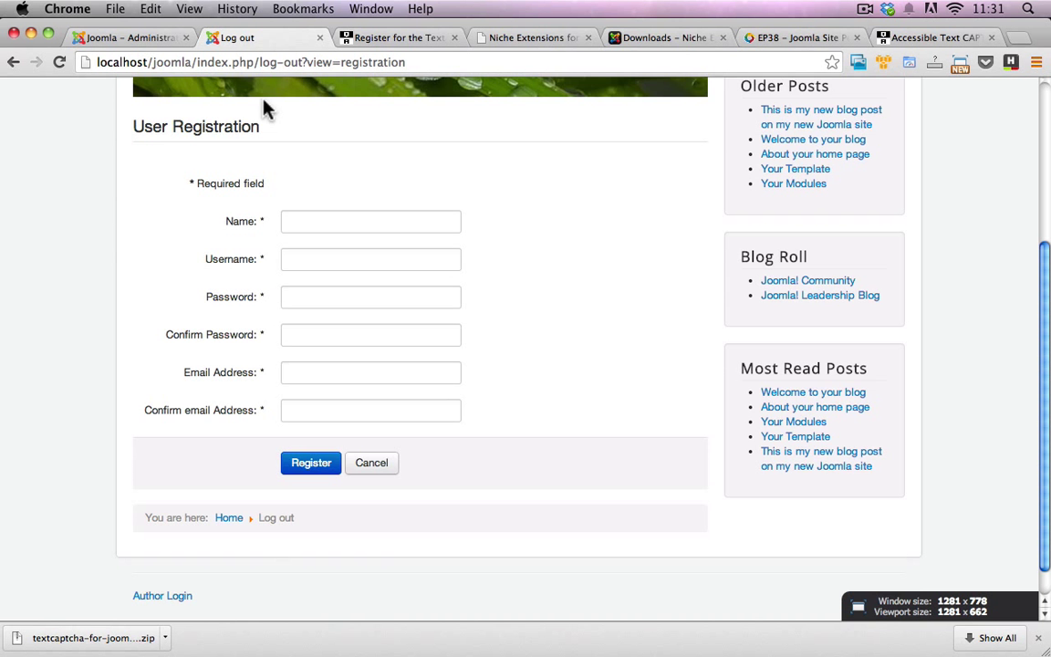
pyautogui.scroll(1, 269, 127)
pyautogui.scroll(-2, 279, 160)
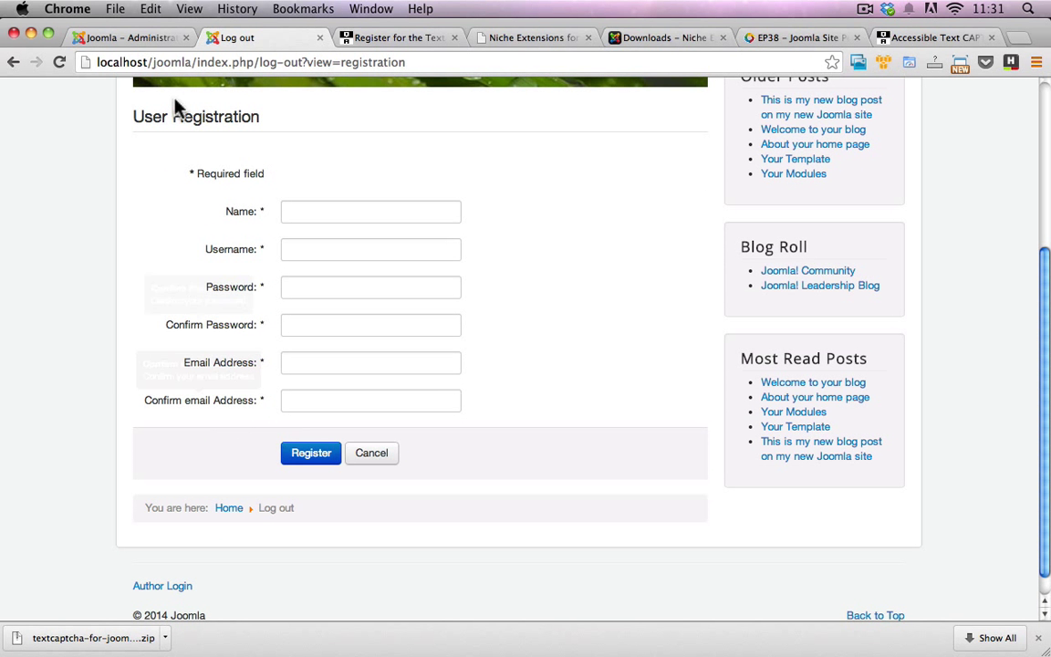
# Set the Users Configuration Captcha to Textcaptcha for Joomla and save
pyautogui.click(129, 35)
pyautogui.scroll(-3, 224, 390)
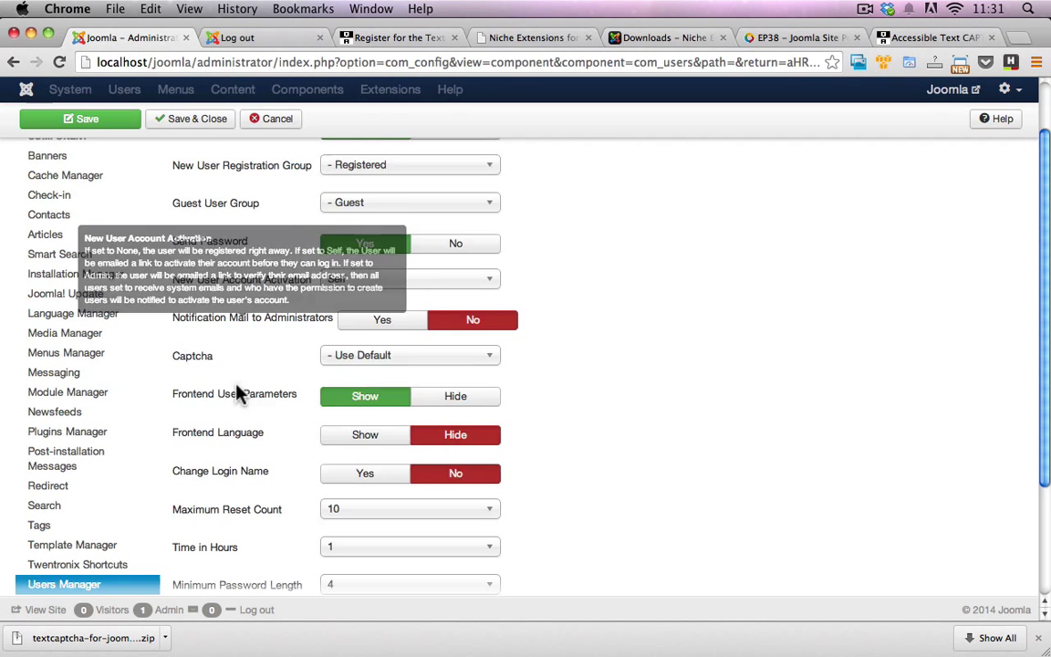
pyautogui.click(384, 319)
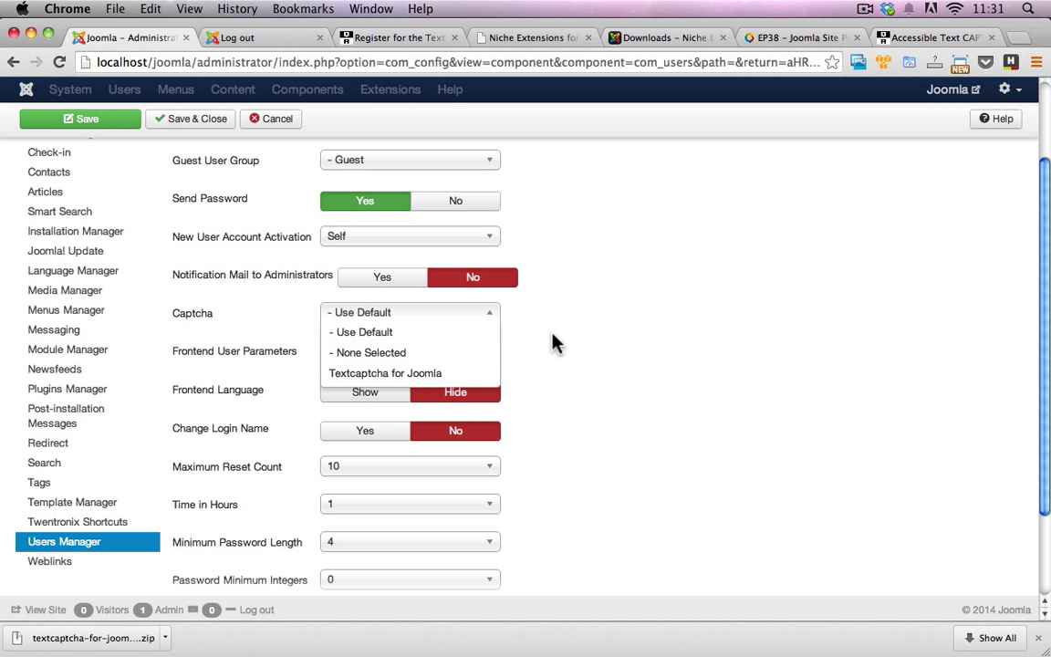
pyautogui.click(368, 378)
pyautogui.click(82, 119)
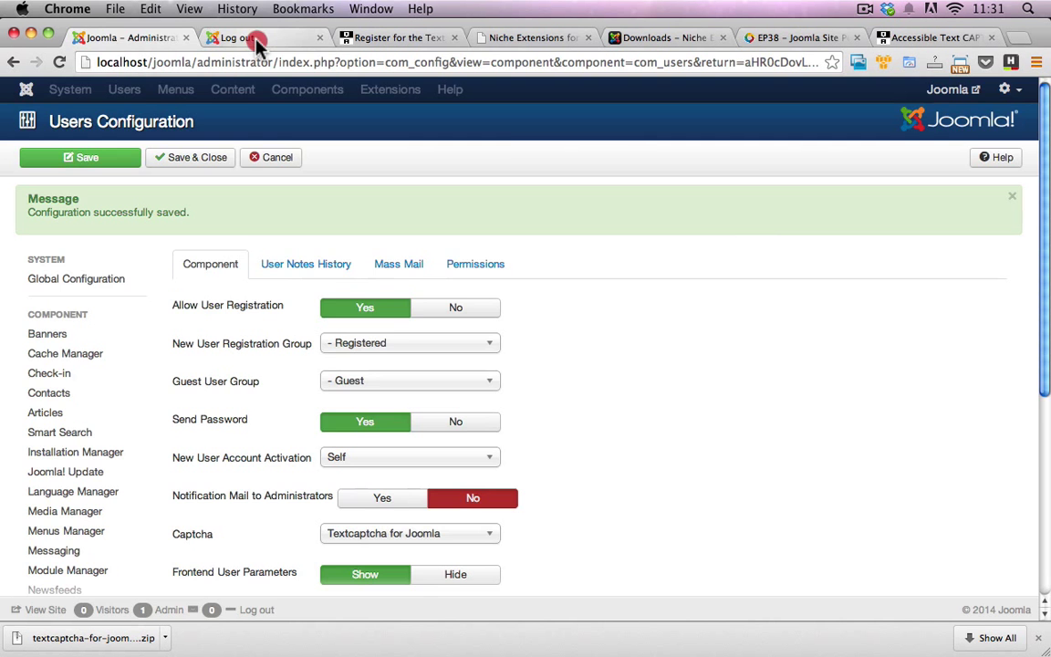
# Reload the User Registration form and examine the new largest-number Captcha question
pyautogui.click(230, 35)
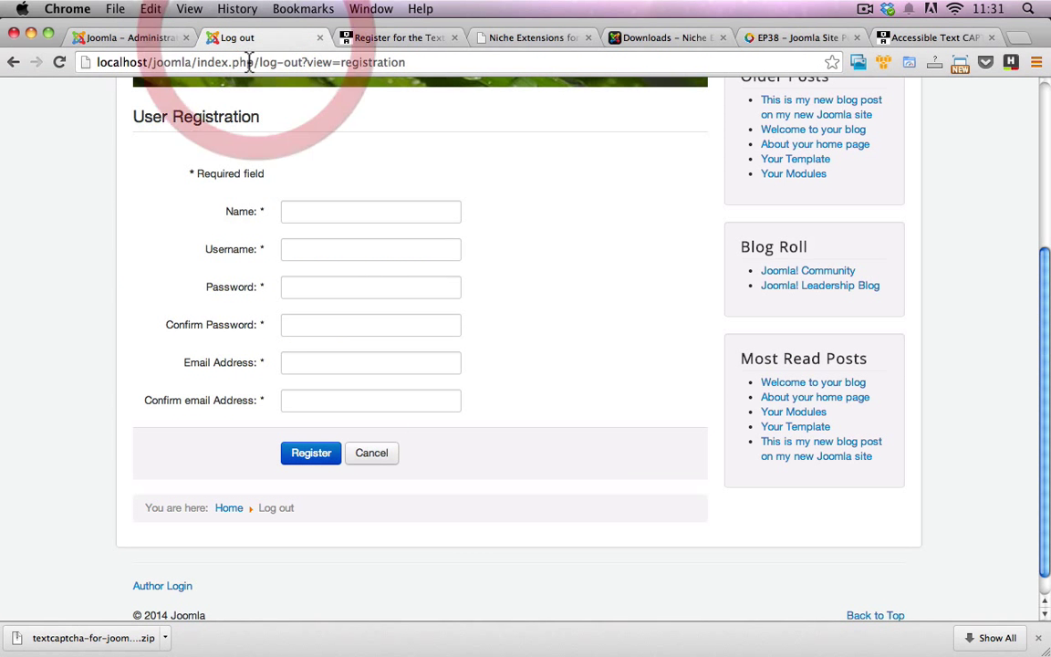
pyautogui.click(58, 64)
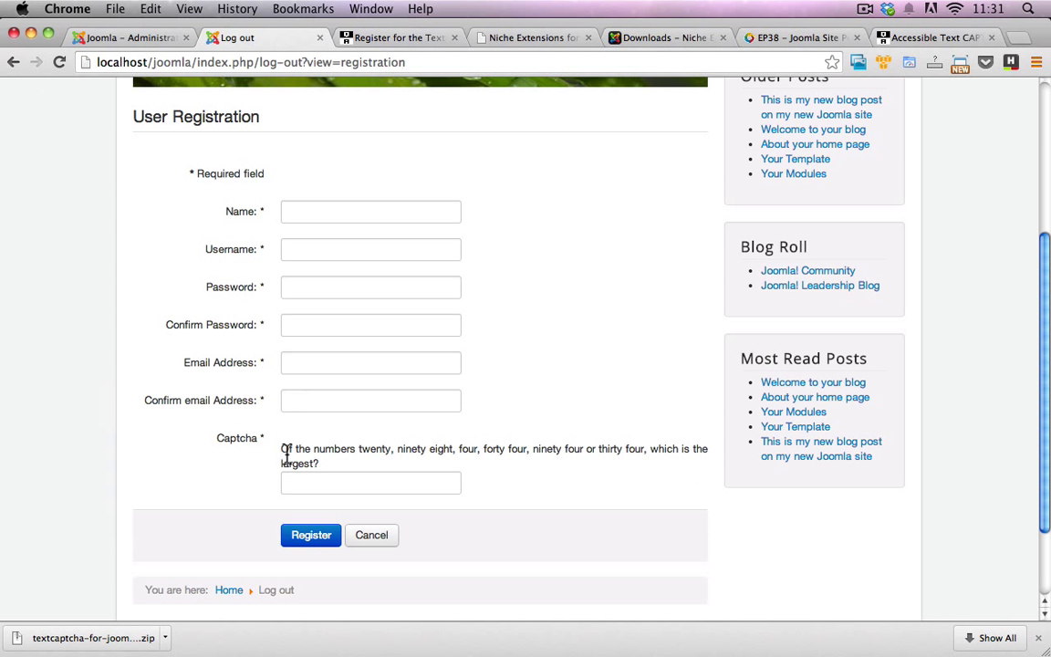
pyautogui.moveTo(282, 451); pyautogui.dragTo(476, 447)
pyautogui.click(499, 456)
pyautogui.moveTo(325, 449); pyautogui.dragTo(423, 450)
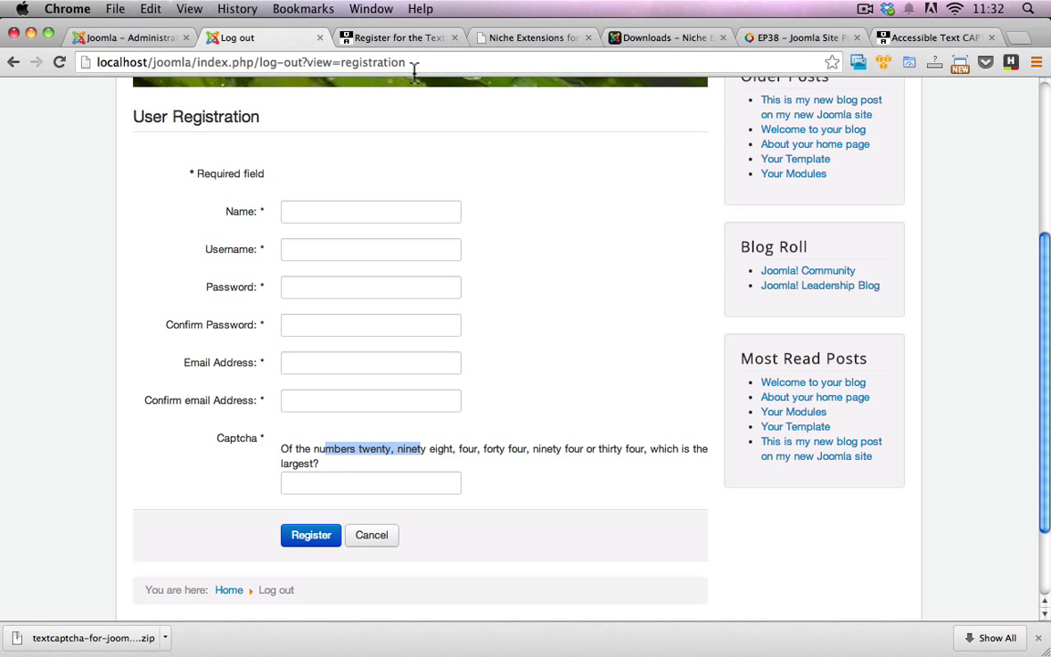
# Compare with the textCAPTCHA site page, then return to the registration form's captcha
pyautogui.click(401, 38)
pyautogui.scroll(2, 793, 301)
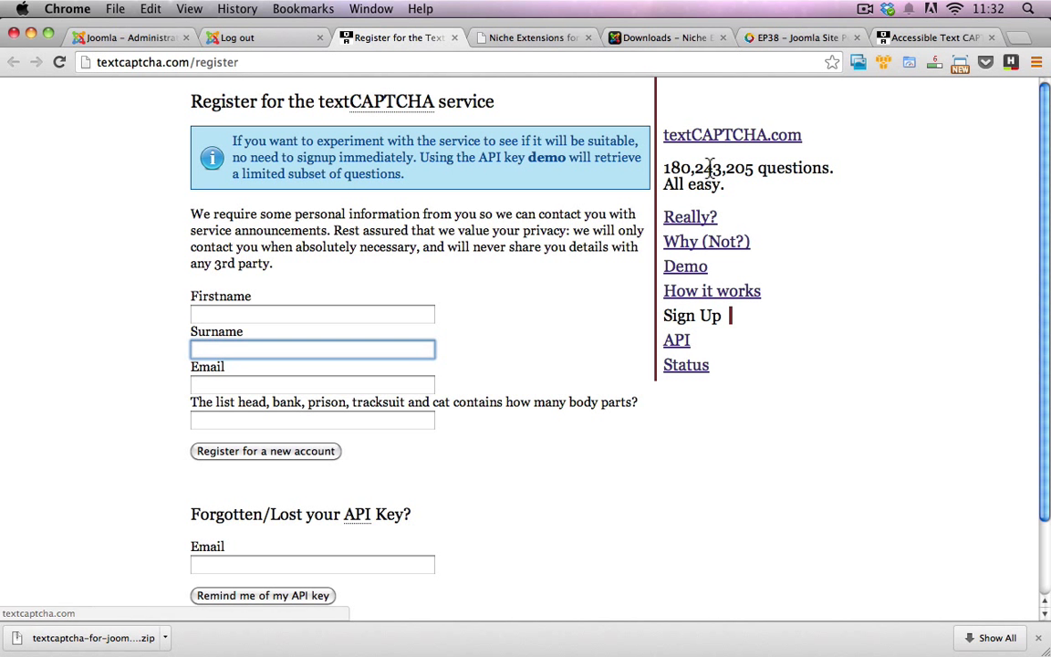
pyautogui.click(238, 36)
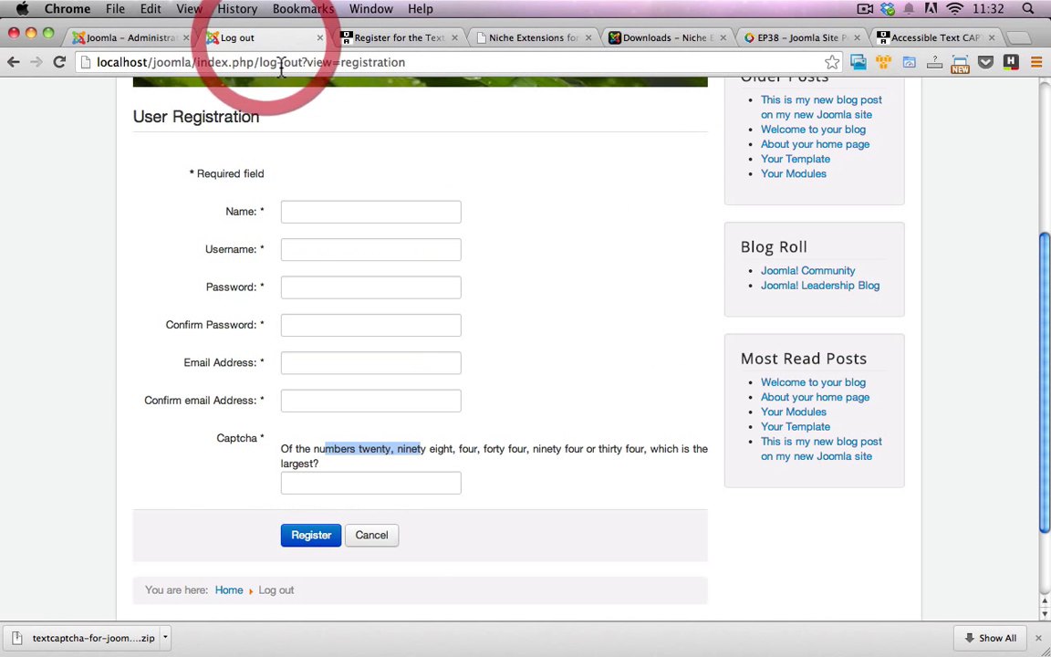
pyautogui.click(481, 446)
pyautogui.click(376, 449)
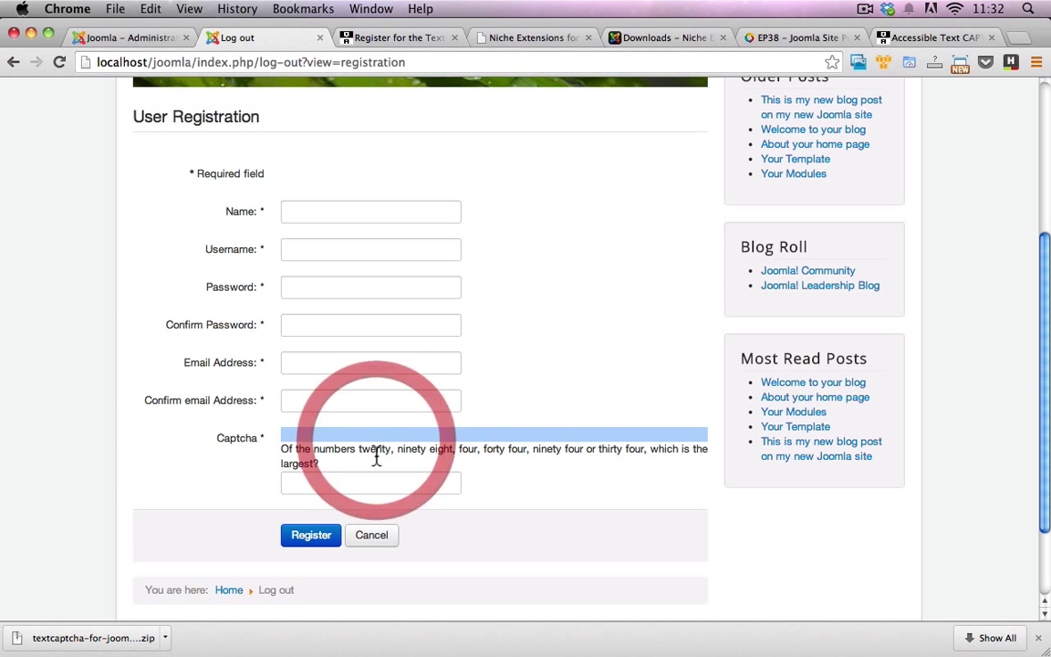
pyautogui.click(376, 456)
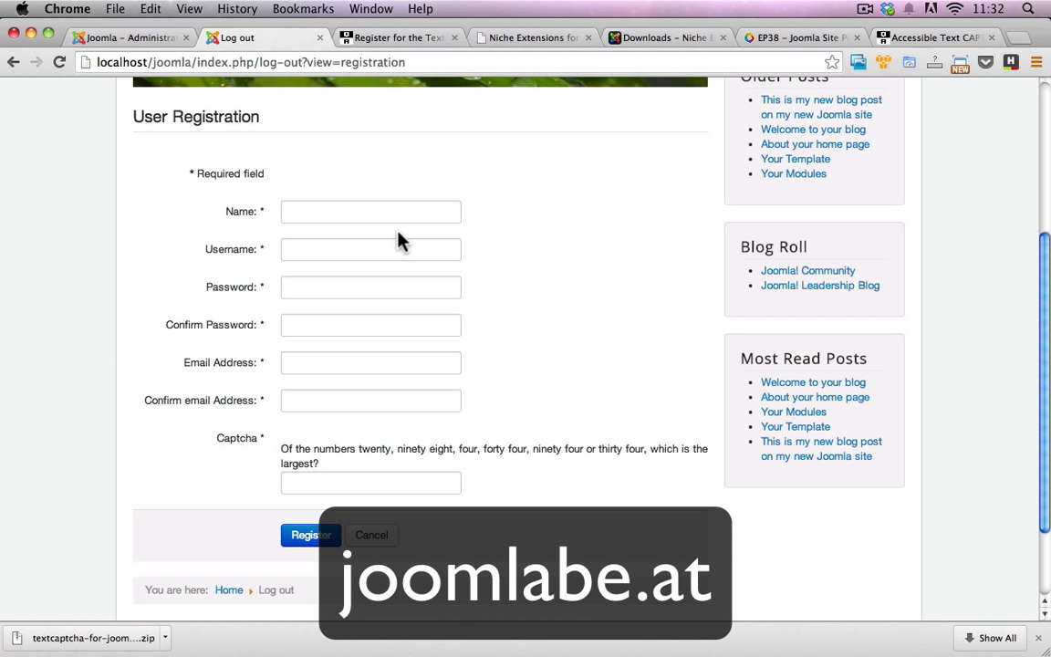
# Go to the EP38 Joomla Beat tab and open the site's Videocast page
pyautogui.click(689, 38)
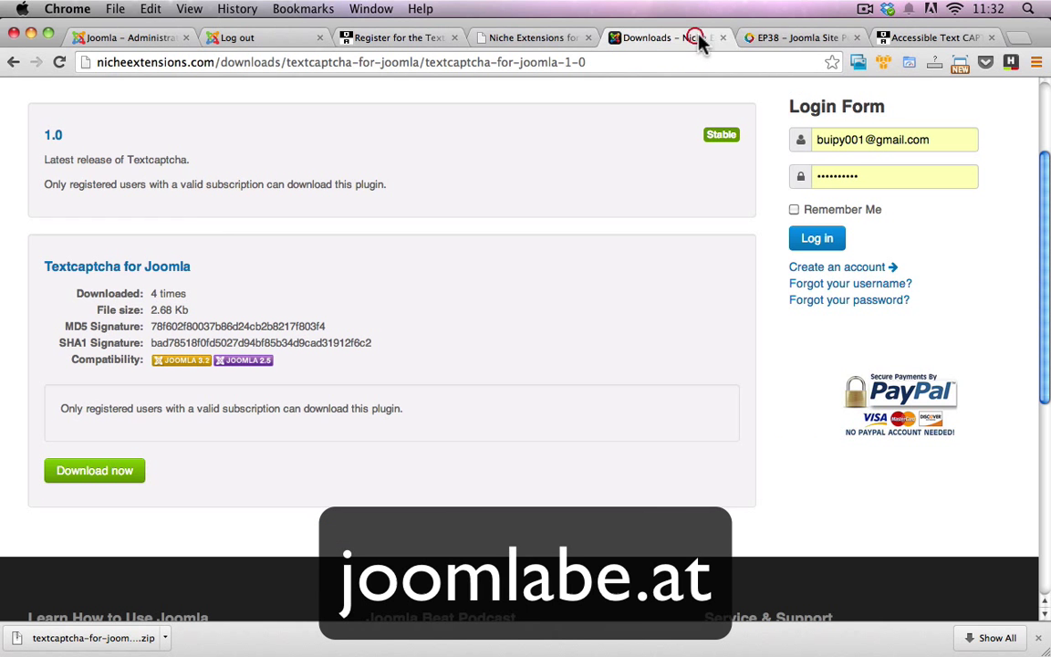
pyautogui.click(837, 37)
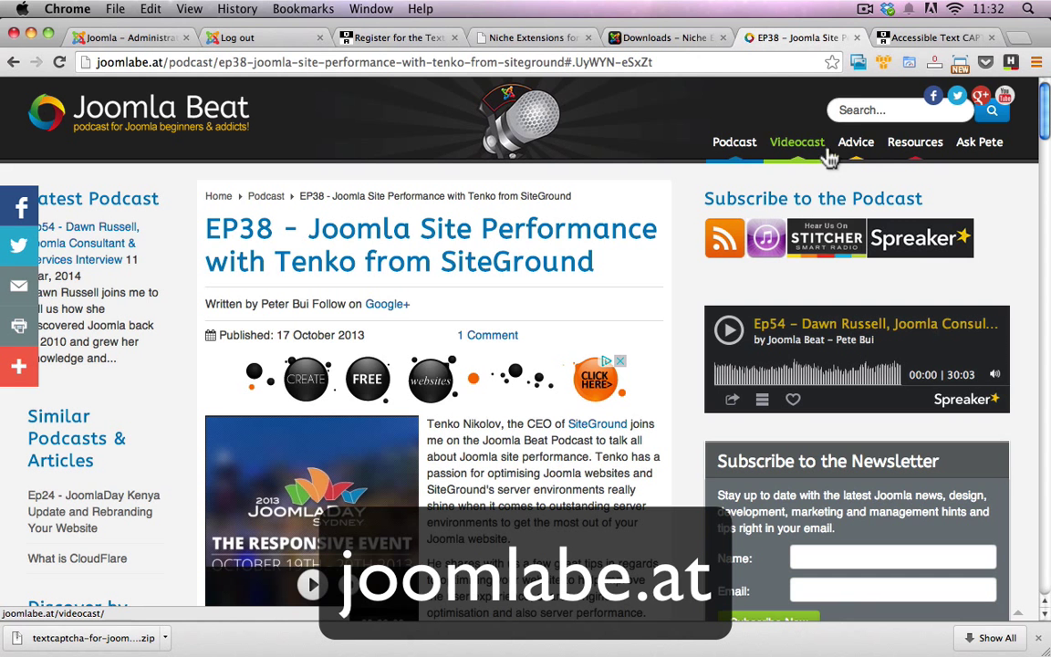
pyautogui.click(861, 151)
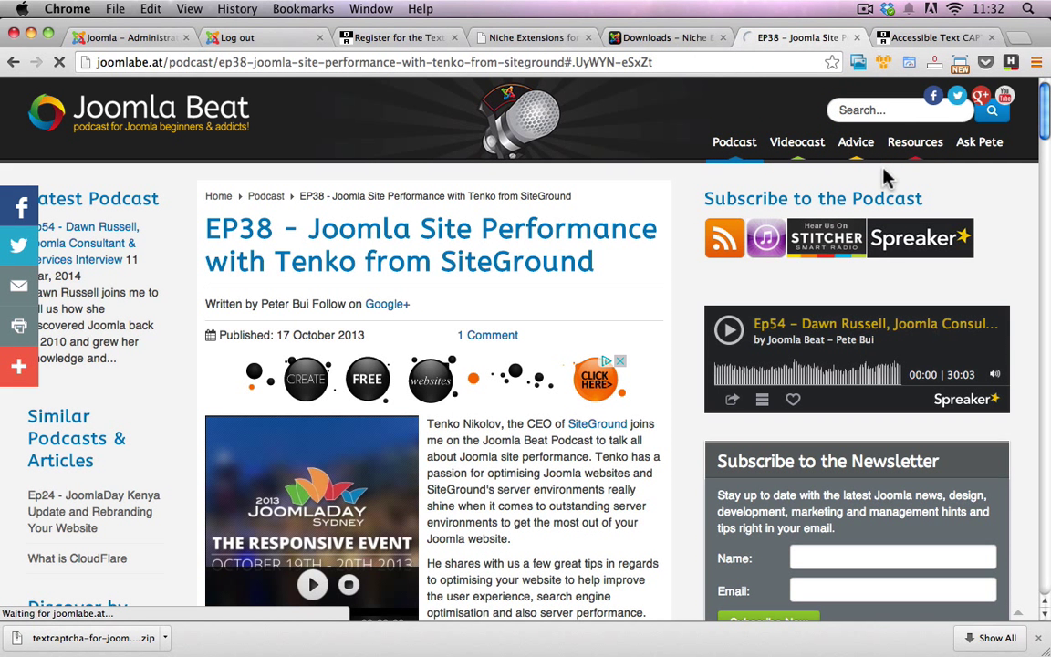